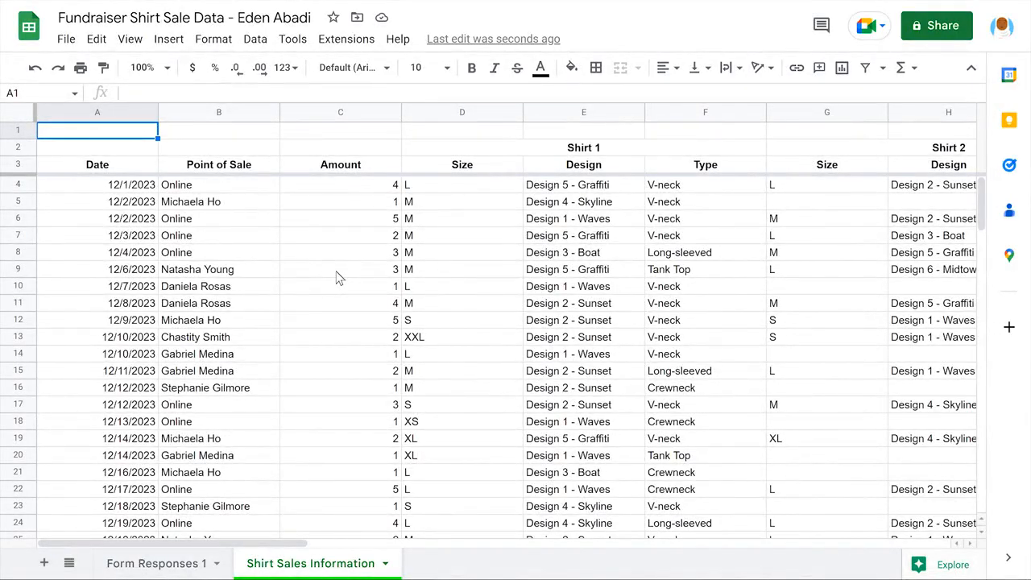
pyautogui.hscroll(10, 339, 278)
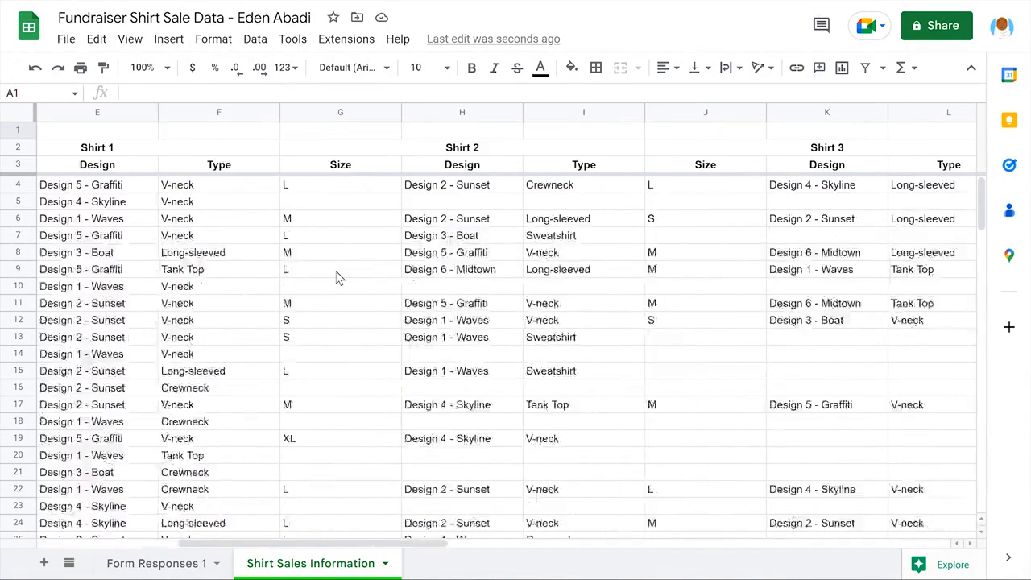
pyautogui.hscroll(10, 339, 278)
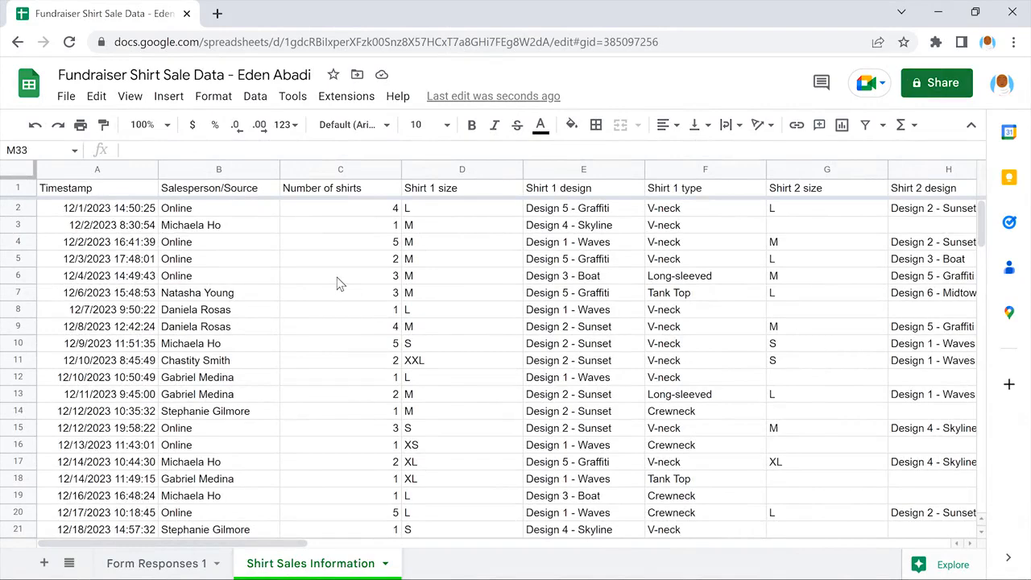
# Step: Rename the first three column headers in A1:C1 as Date, Point of Sale and Amount
pyautogui.click(98, 188)
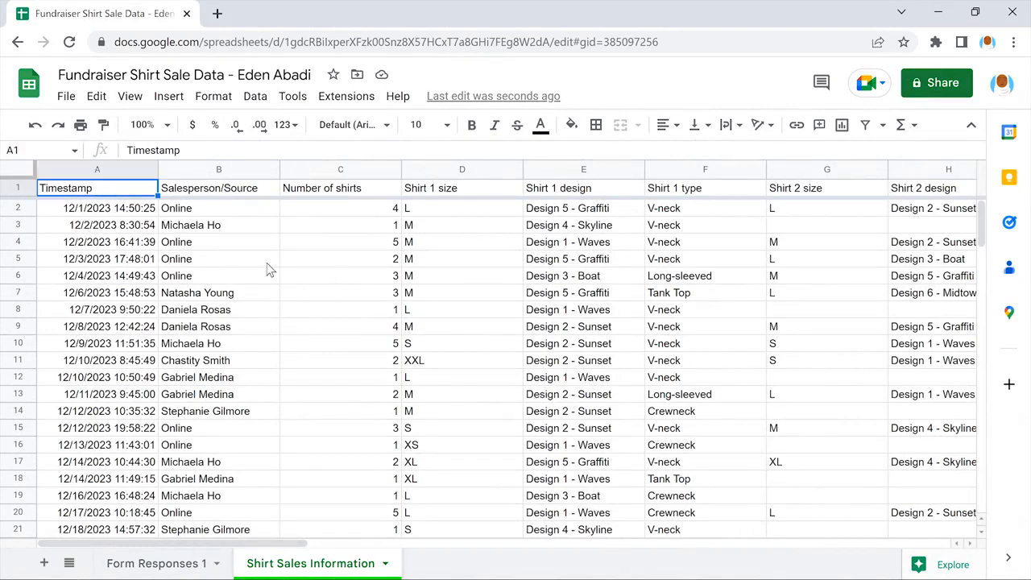
pyautogui.write('Date')
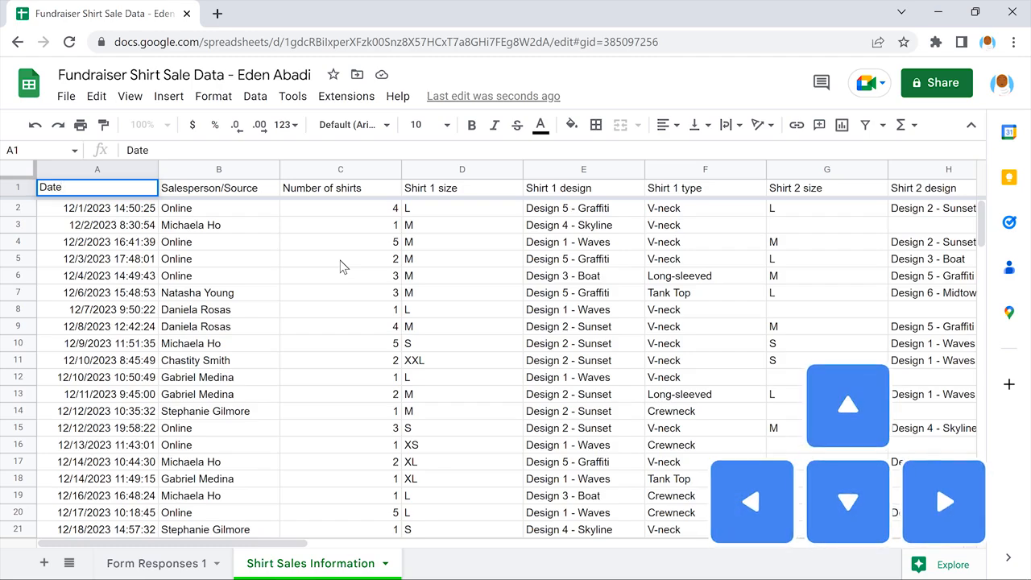
pyautogui.press('Right')
pyautogui.write('Point')
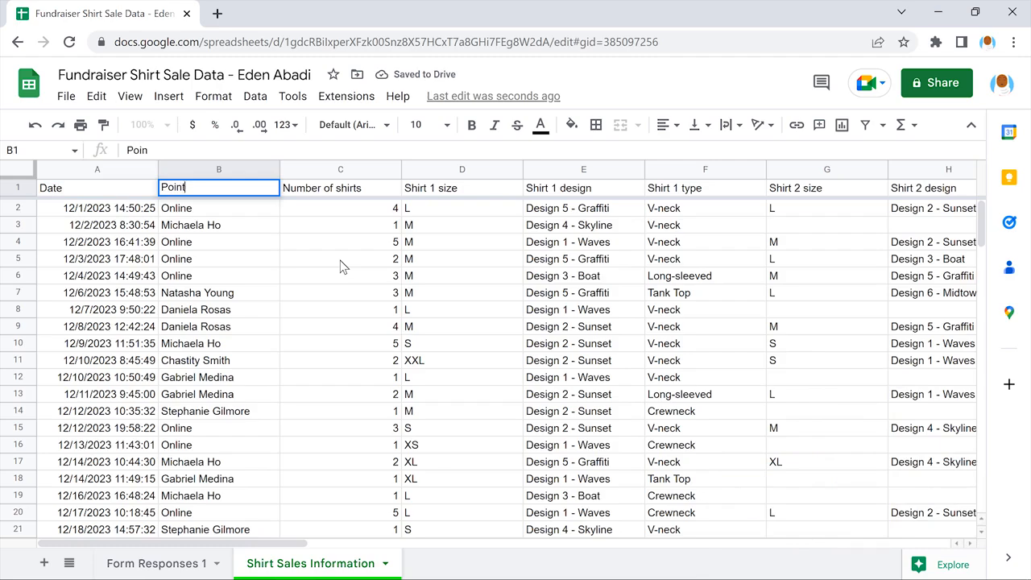
pyautogui.write(' of Sale')
pyautogui.press('Right')
pyautogui.write('Amount')
pyautogui.press('Right')
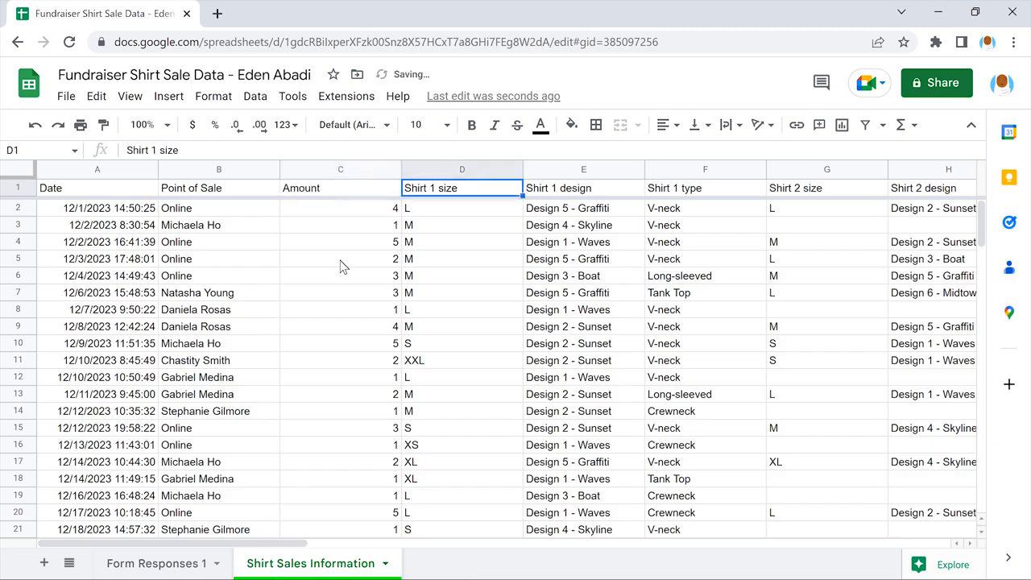
# Step: Shorten the headers in S1 and T1 to Payment and Source
pyautogui.hscroll(4, 340, 266)
pyautogui.hscroll(10, 340, 267)
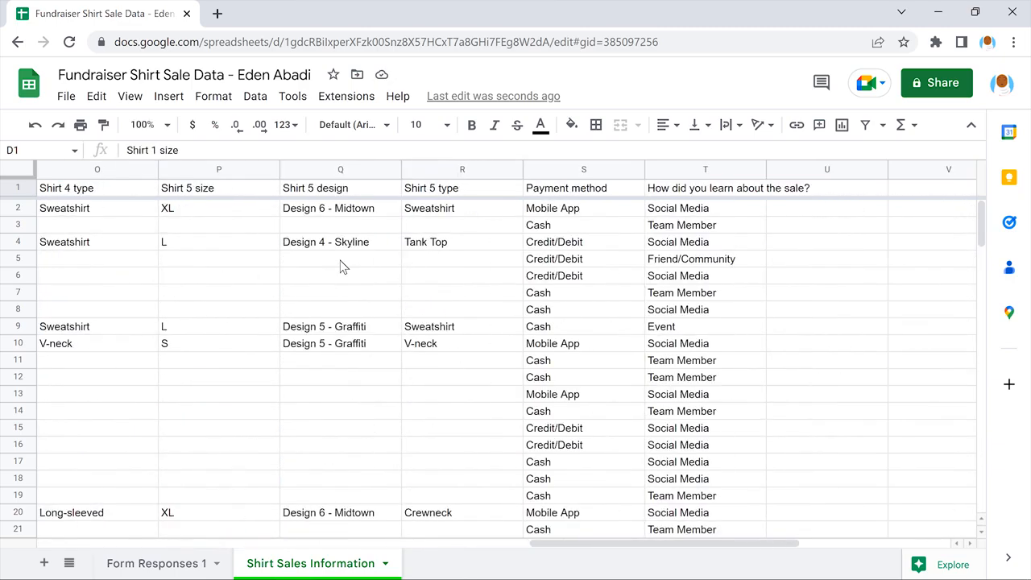
pyautogui.click(584, 189)
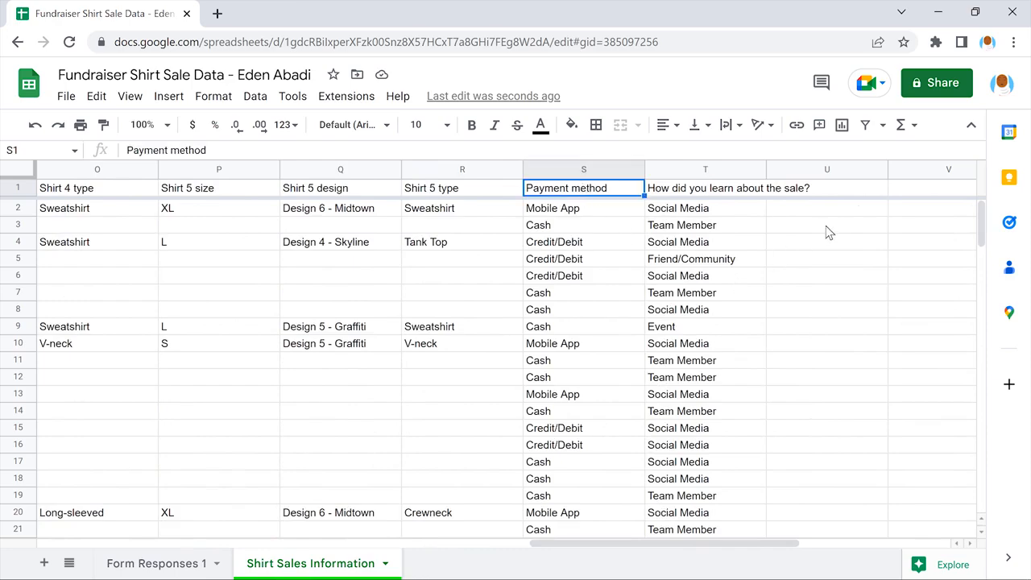
pyautogui.write('Payment')
pyautogui.press('Tab')
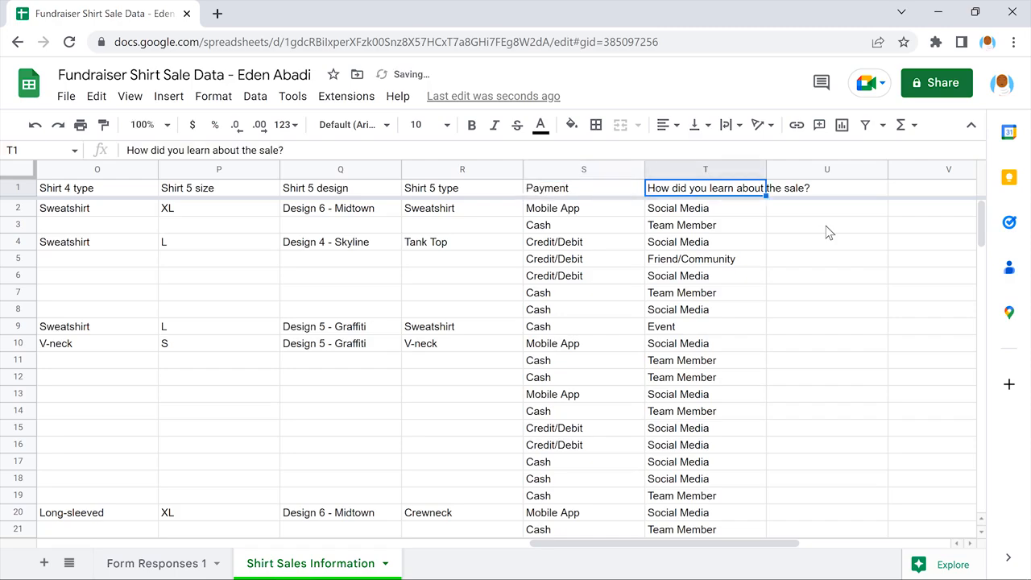
pyautogui.write('Source')
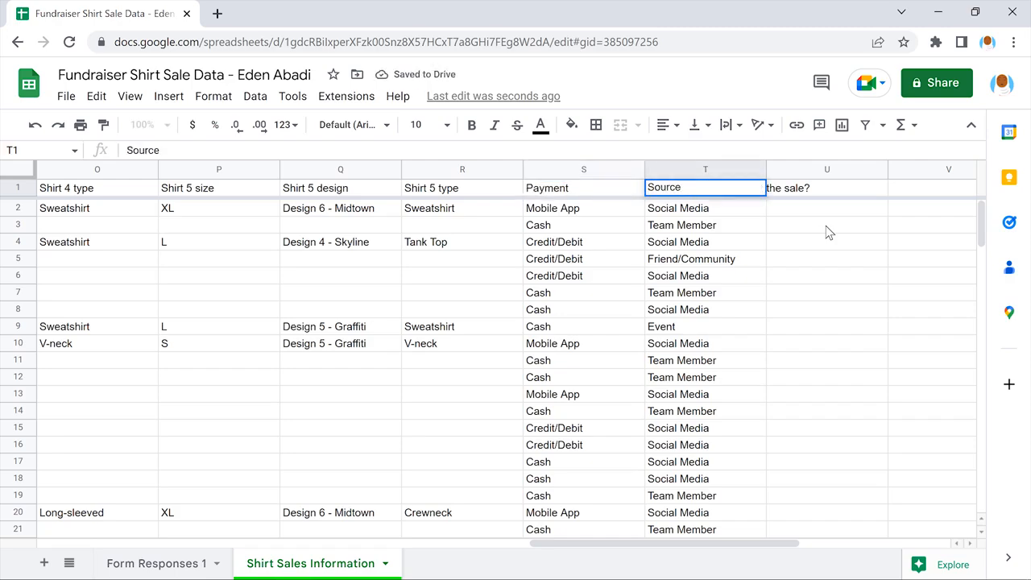
pyautogui.press('Tab')
# Step: Insert two blank rows above the header row
pyautogui.hscroll(-15, 830, 233)
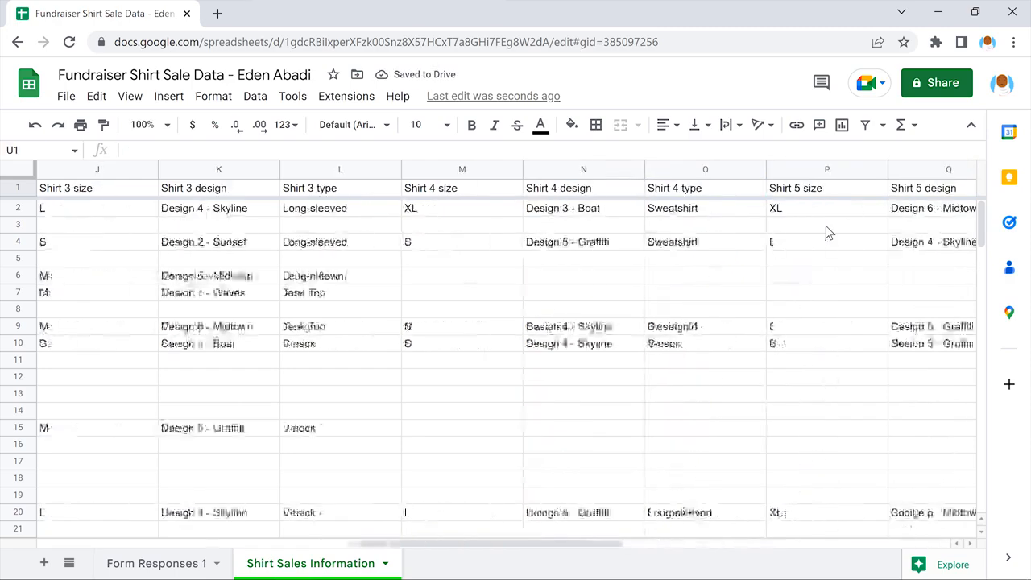
pyautogui.hscroll(-1, 829, 233)
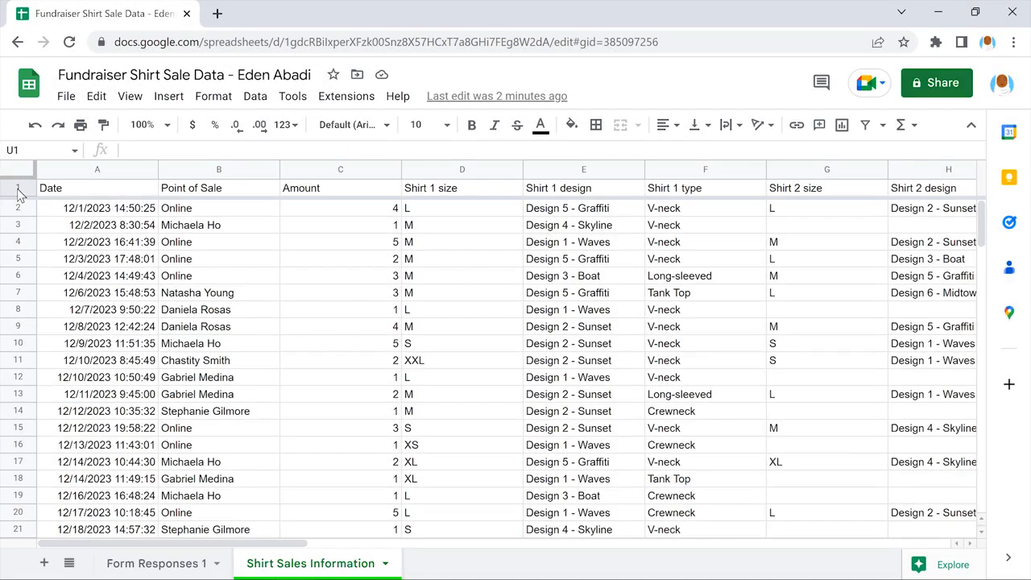
pyautogui.click(17, 187)
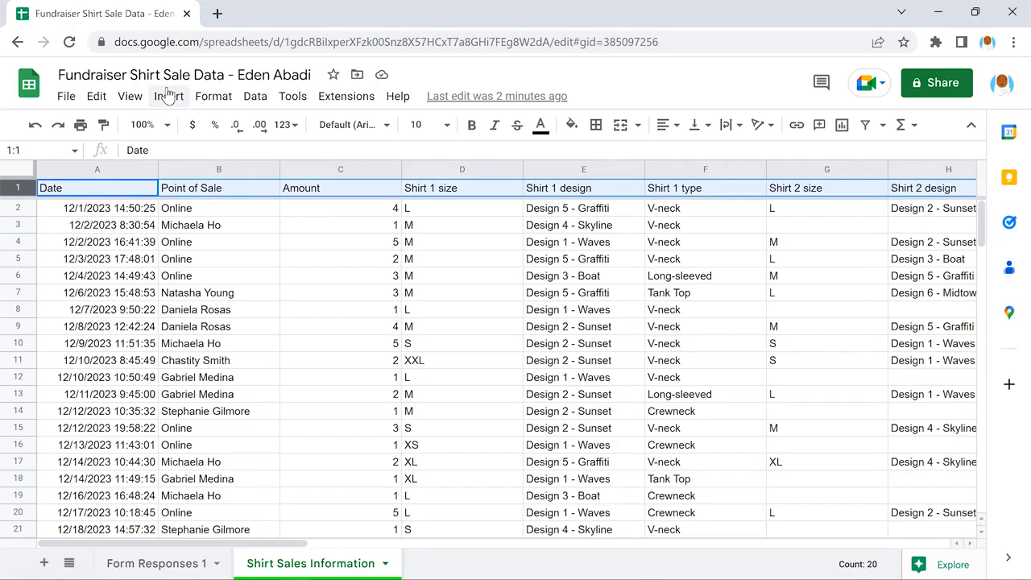
pyautogui.click(167, 95)
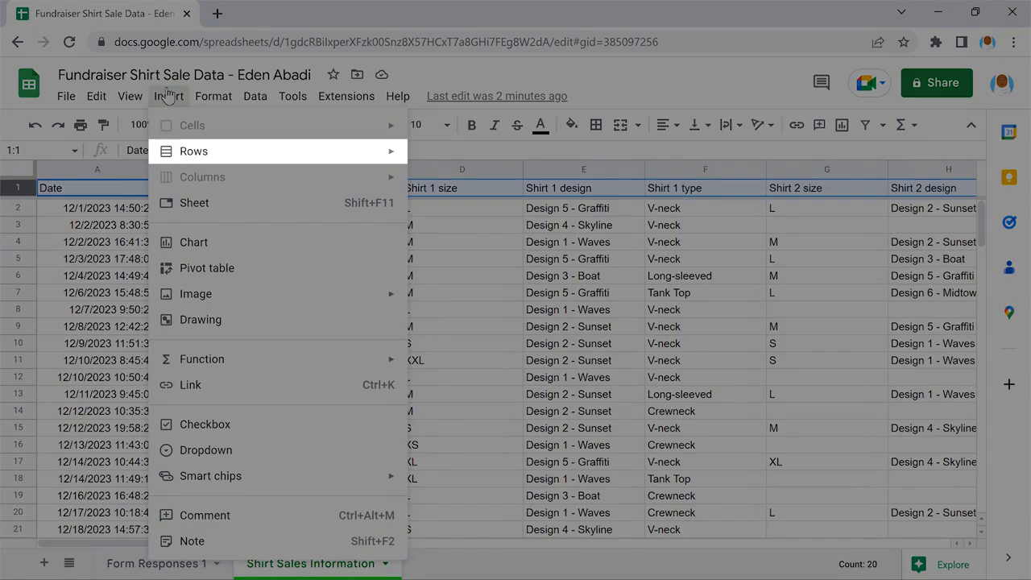
pyautogui.moveTo(275, 149)
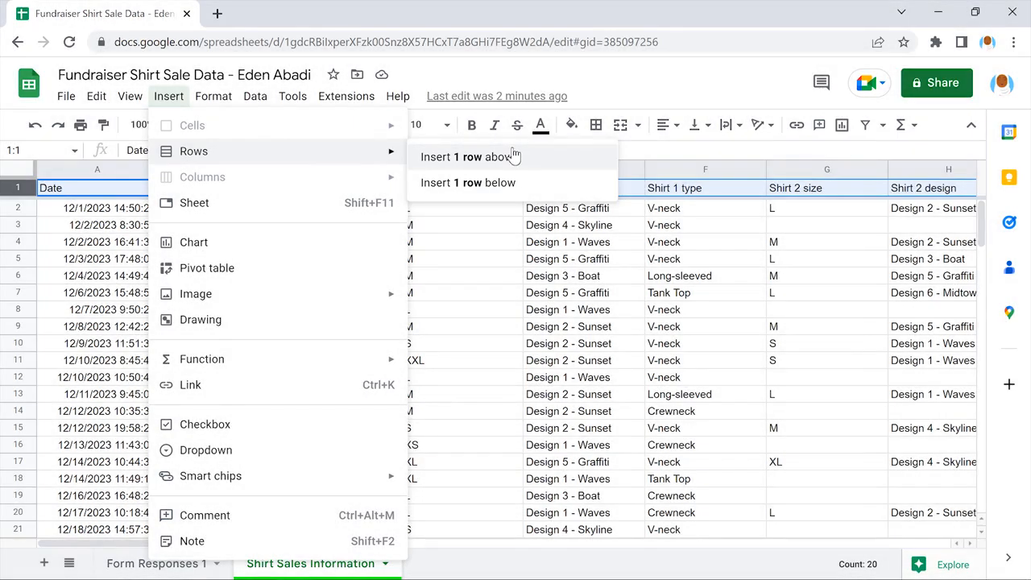
pyautogui.click(513, 157)
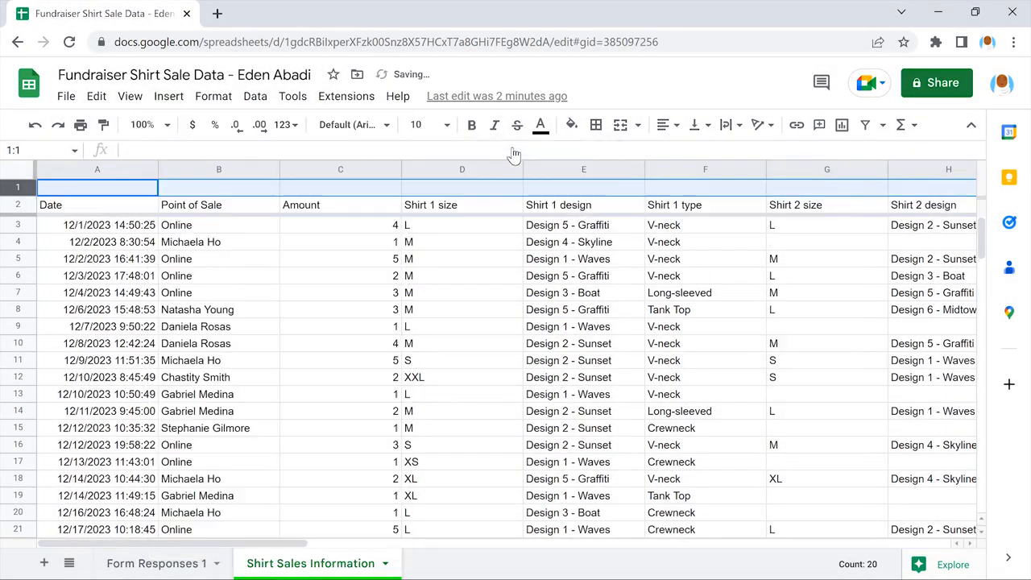
pyautogui.click(167, 95)
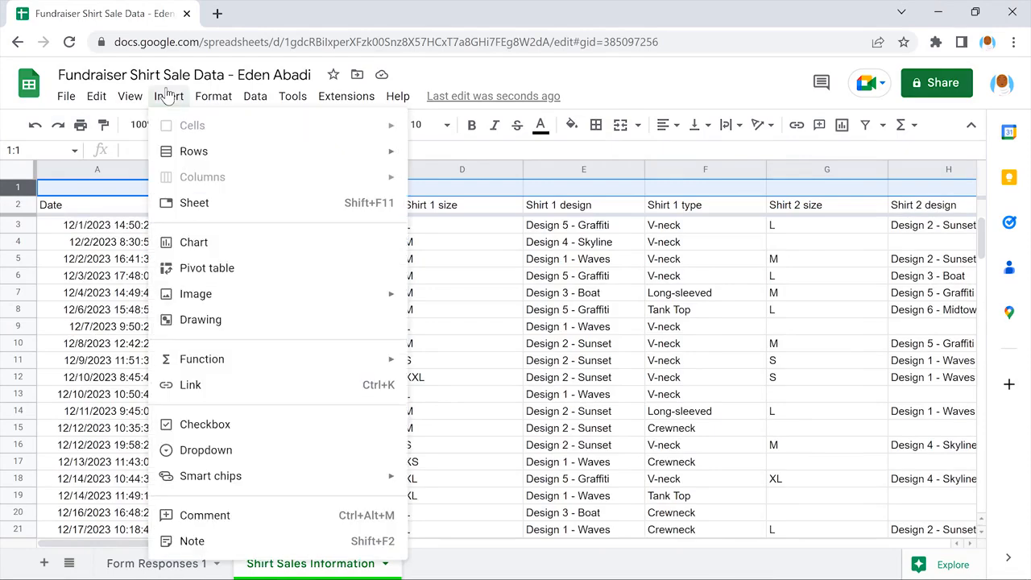
pyautogui.moveTo(271, 150)
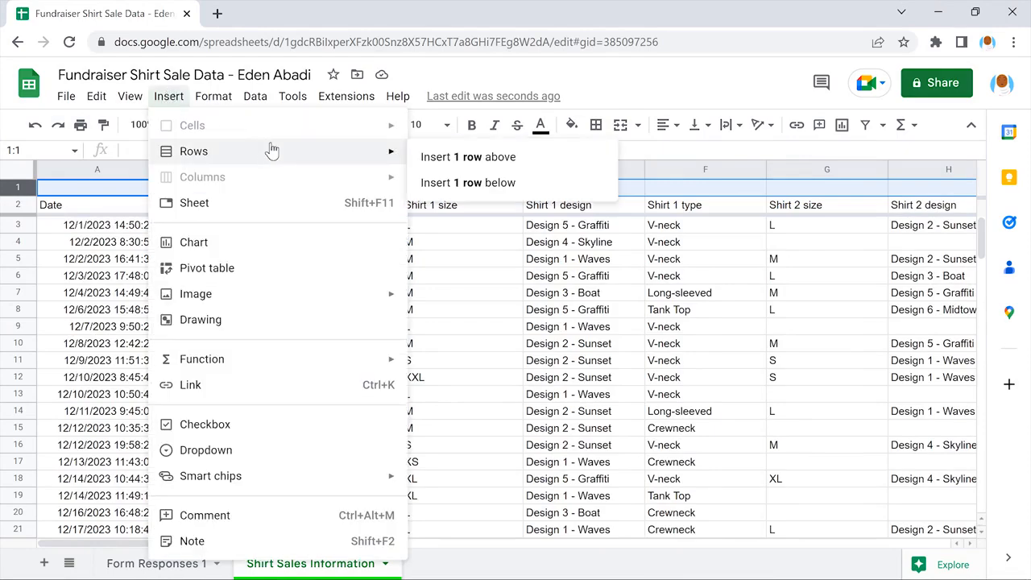
pyautogui.click(509, 155)
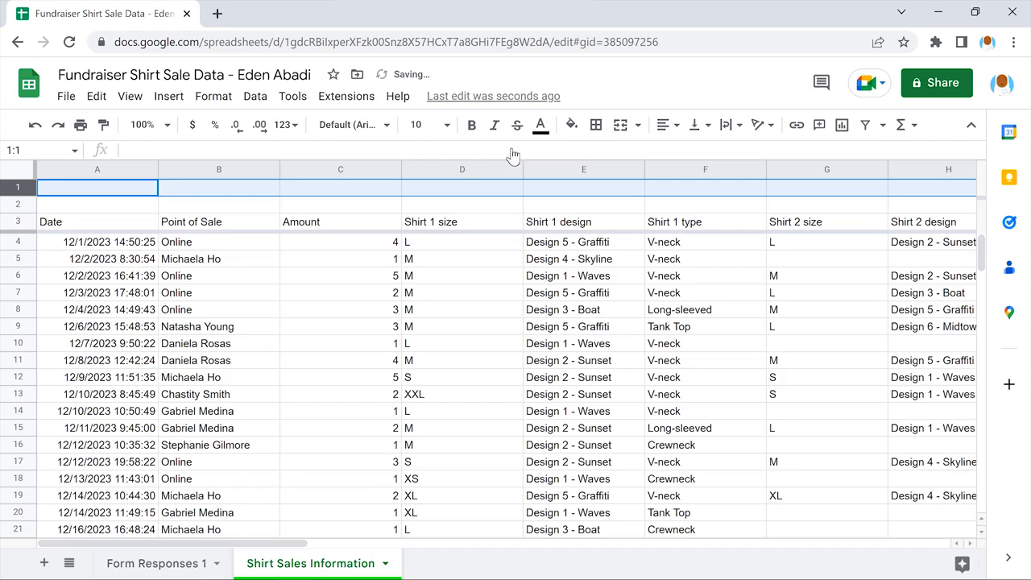
pyautogui.click(97, 190)
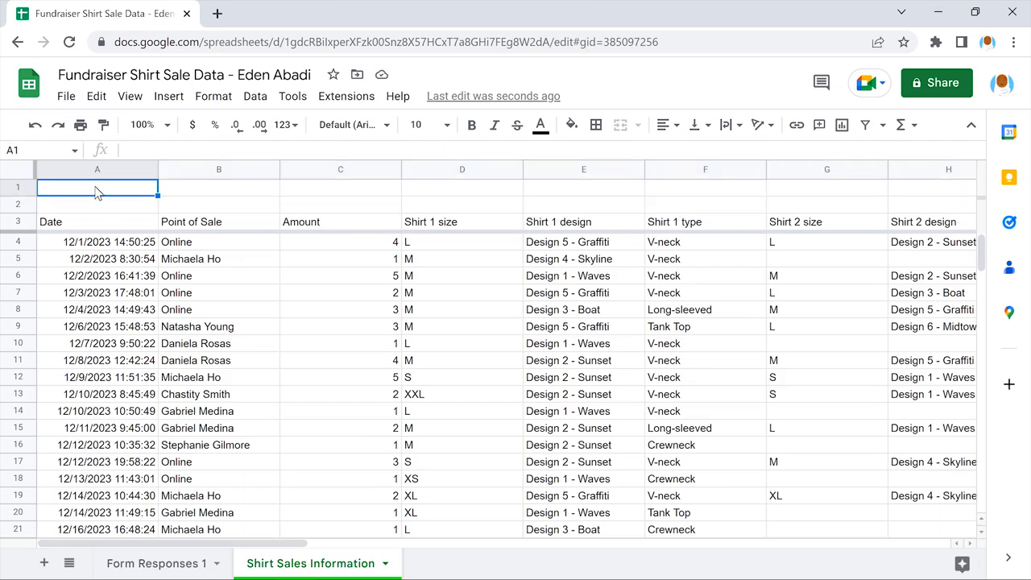
# Step: Enter the group headings Shirt 1, Shirt 2 and Shirt 3 in D2, G2 and J2, above the matching size columns
pyautogui.click(463, 207)
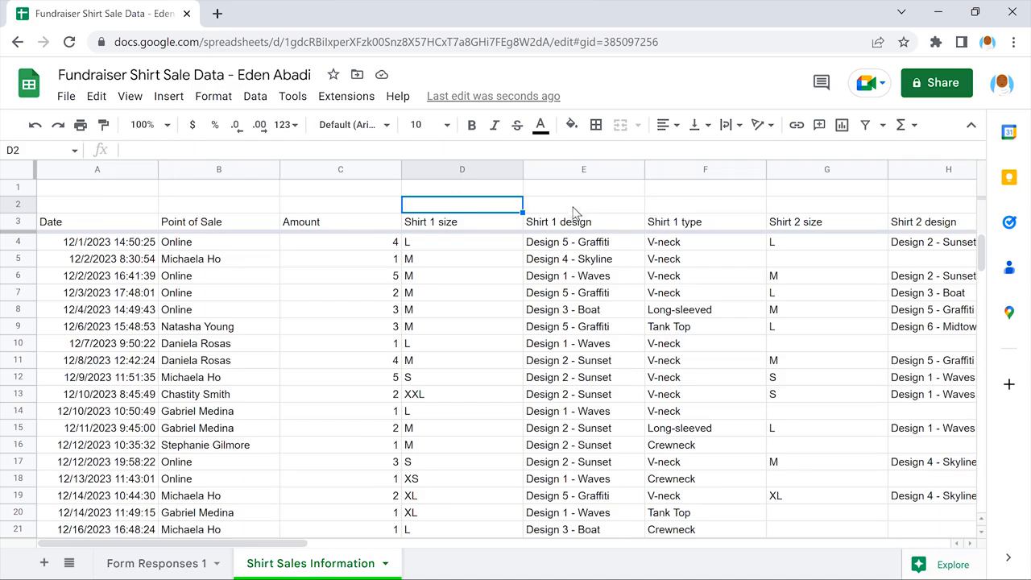
pyautogui.write('Shirt 1')
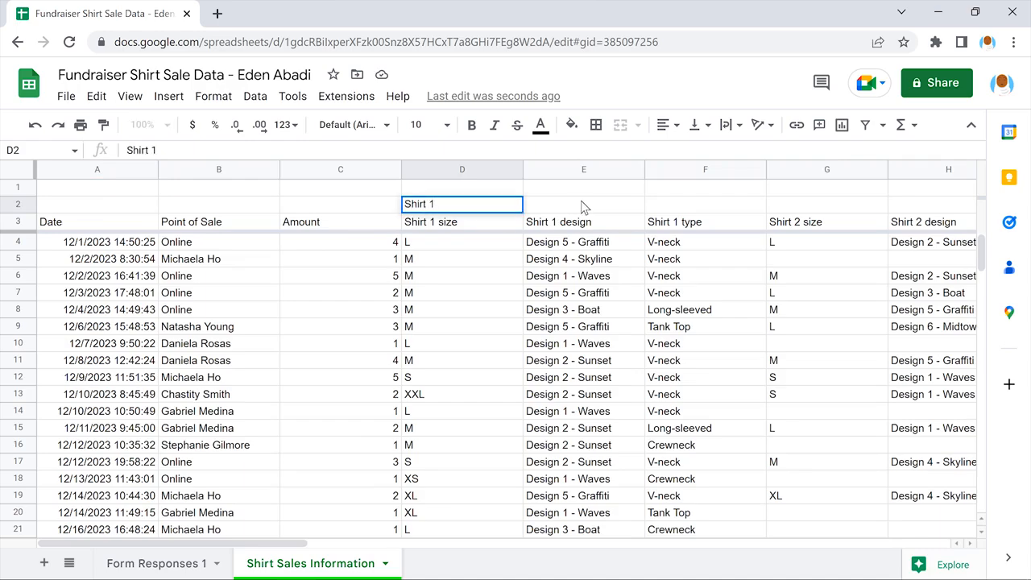
pyautogui.click(583, 207)
pyautogui.hscroll(4, 583, 207)
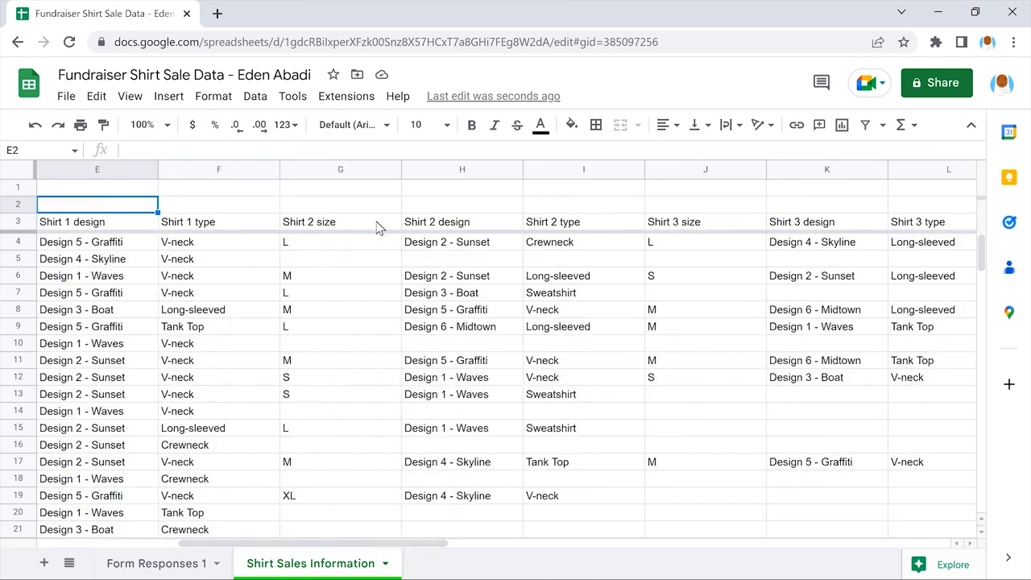
pyautogui.click(340, 207)
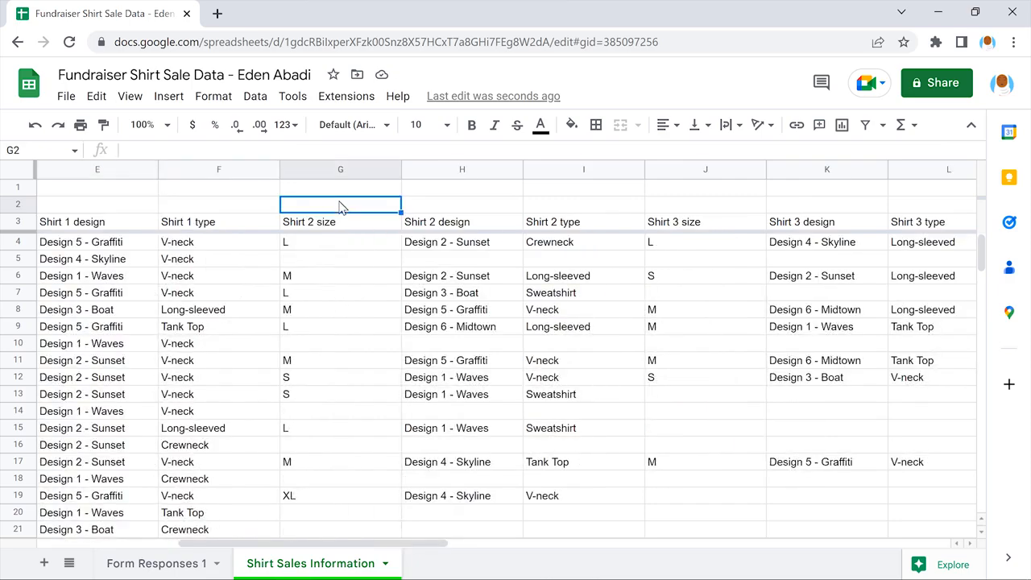
pyautogui.write('Shirt 2')
pyautogui.click(462, 207)
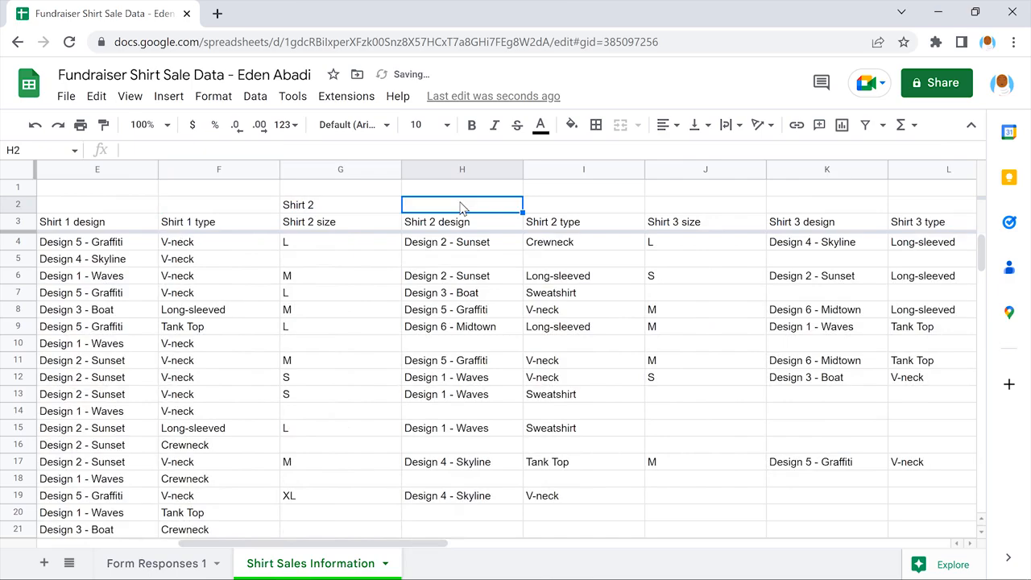
pyautogui.click(704, 207)
pyautogui.write('Shirt 3')
pyautogui.click(829, 207)
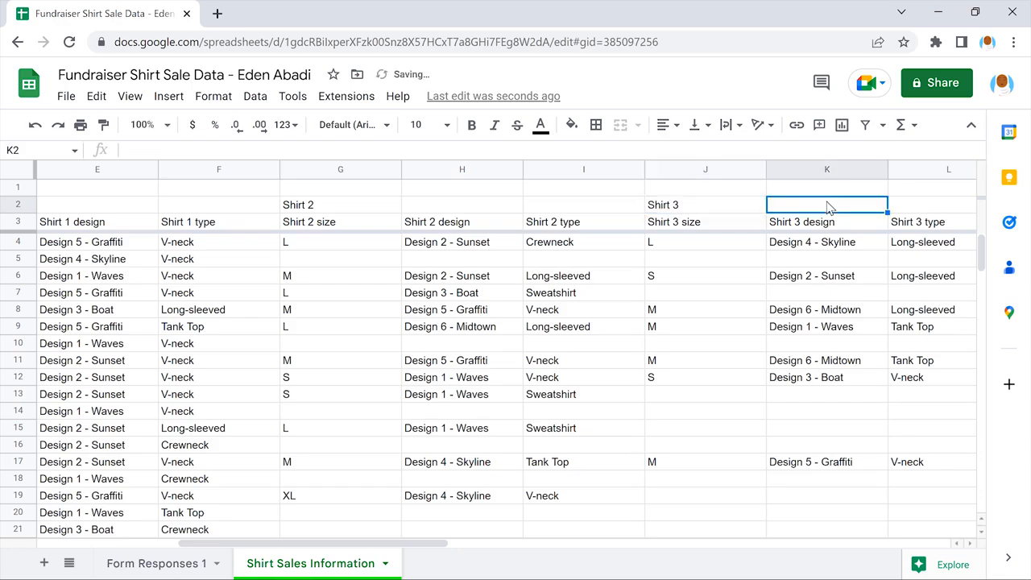
# Step: Enter the group headings Shirt 4 in M2 and Shirt 5 in P2
pyautogui.hscroll(4, 829, 208)
pyautogui.hscroll(2, 830, 208)
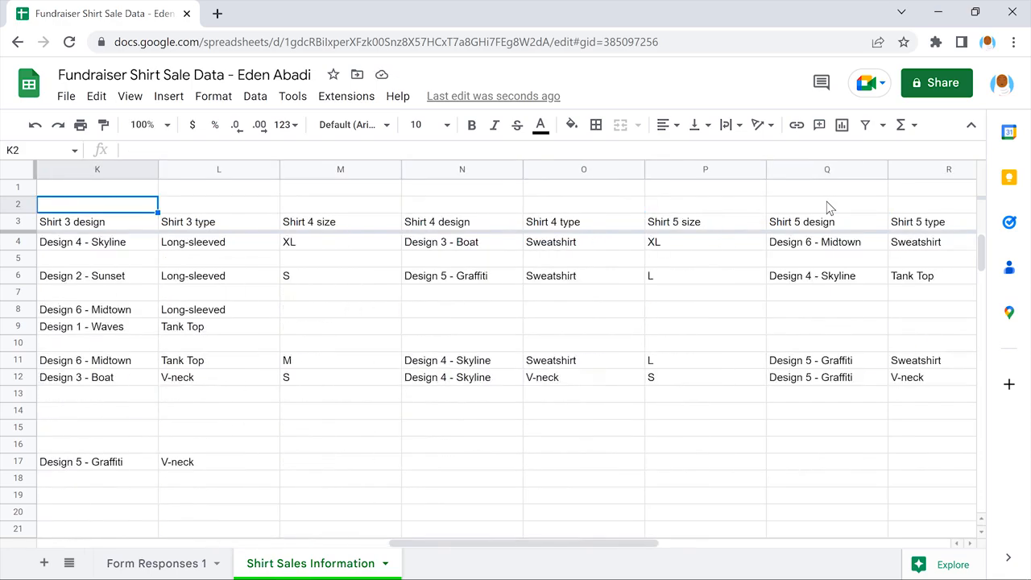
pyautogui.click(339, 208)
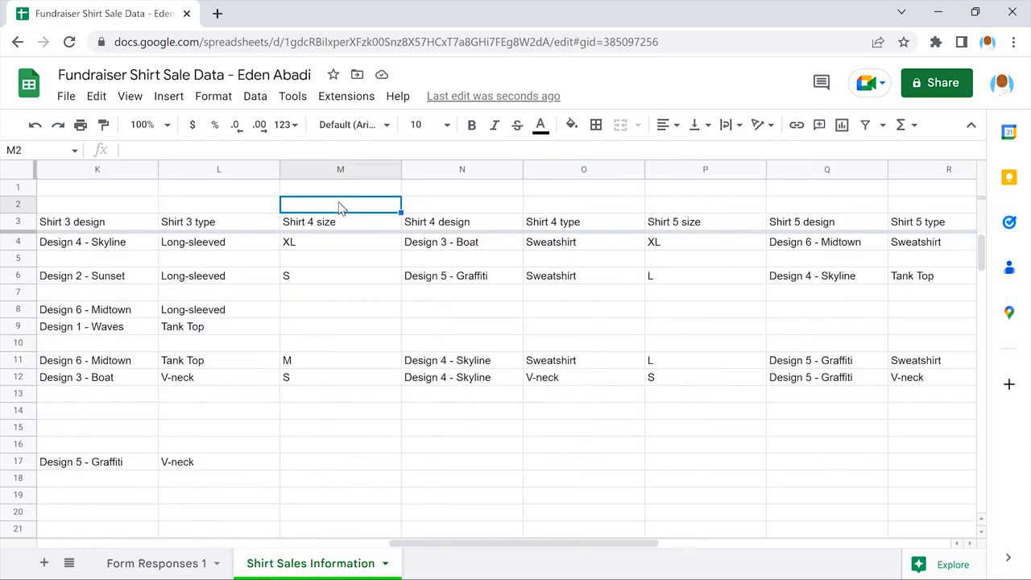
pyautogui.write('Shir')
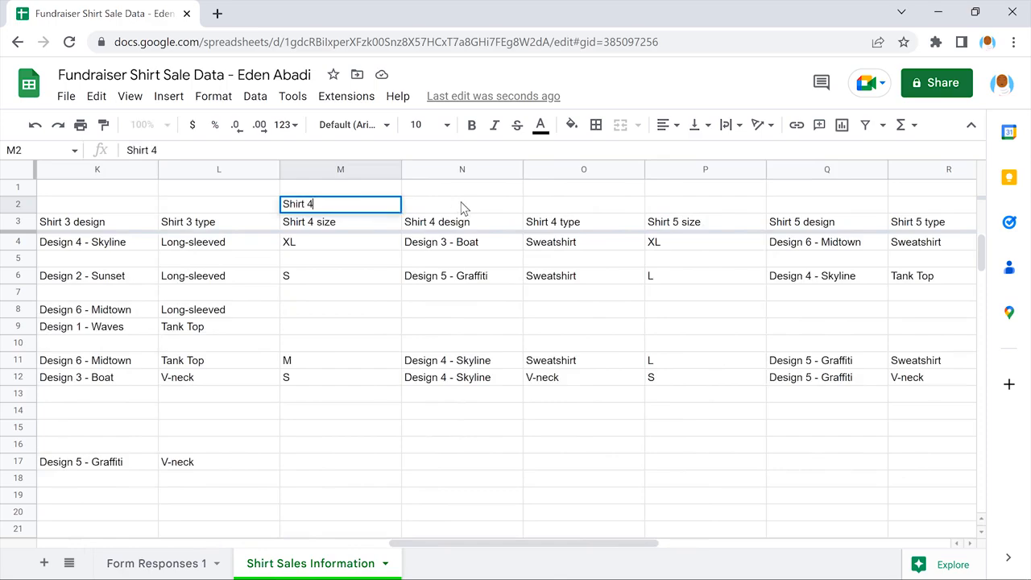
pyautogui.write('t 4')
pyautogui.click(463, 208)
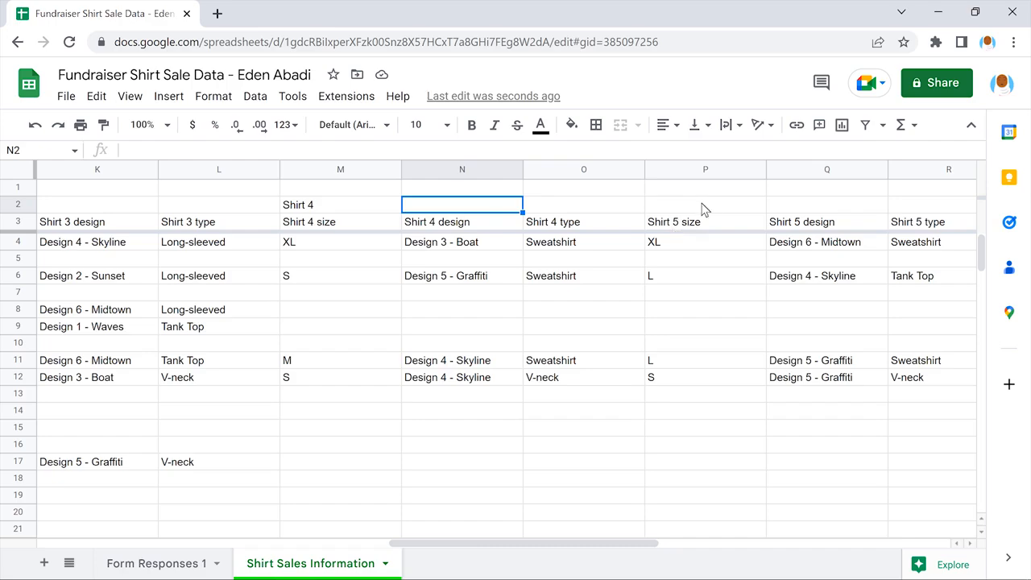
pyautogui.click(709, 210)
pyautogui.write('Shirt 5')
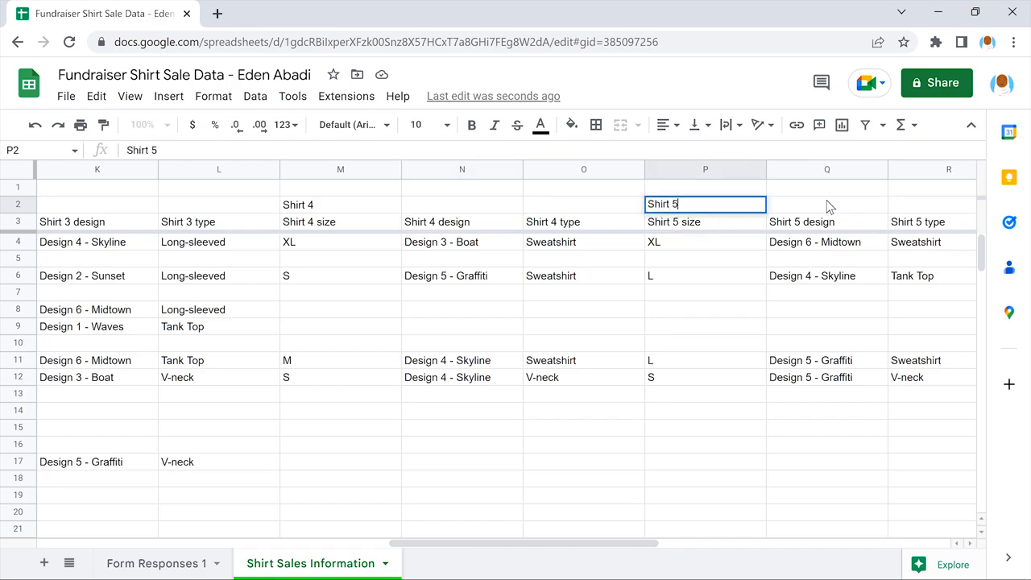
pyautogui.press('Tab')
# Step: Enter the heading Other Information in T2, above the Source column
pyautogui.hscroll(6, 828, 206)
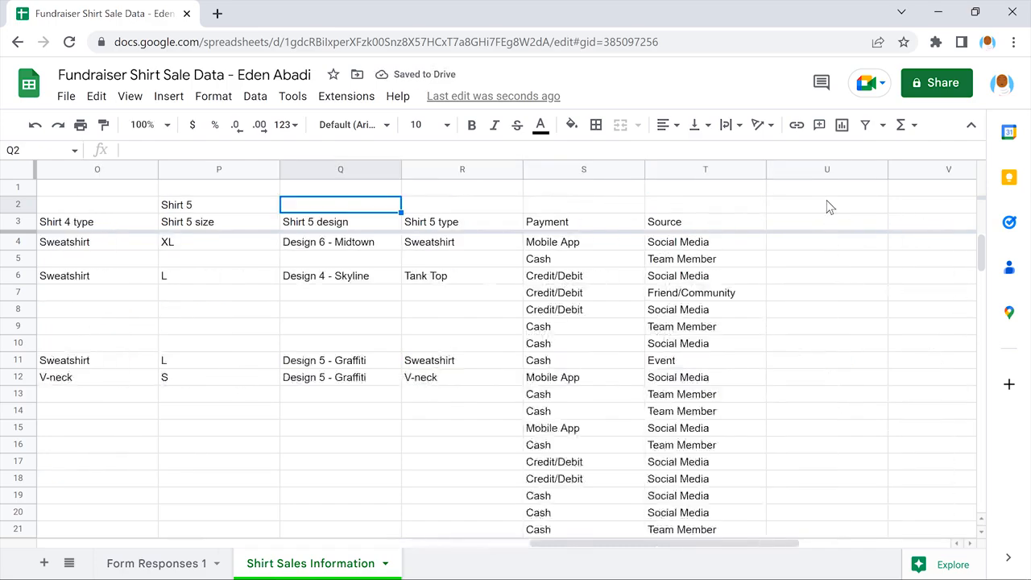
pyautogui.click(703, 205)
pyautogui.write('Other Informatio')
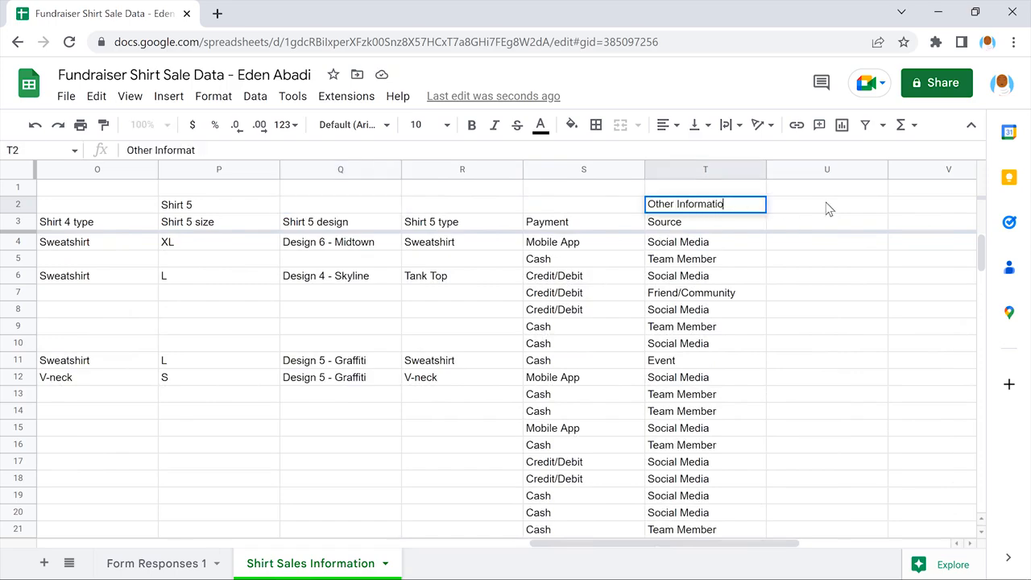
pyautogui.write('n')
pyautogui.click(829, 208)
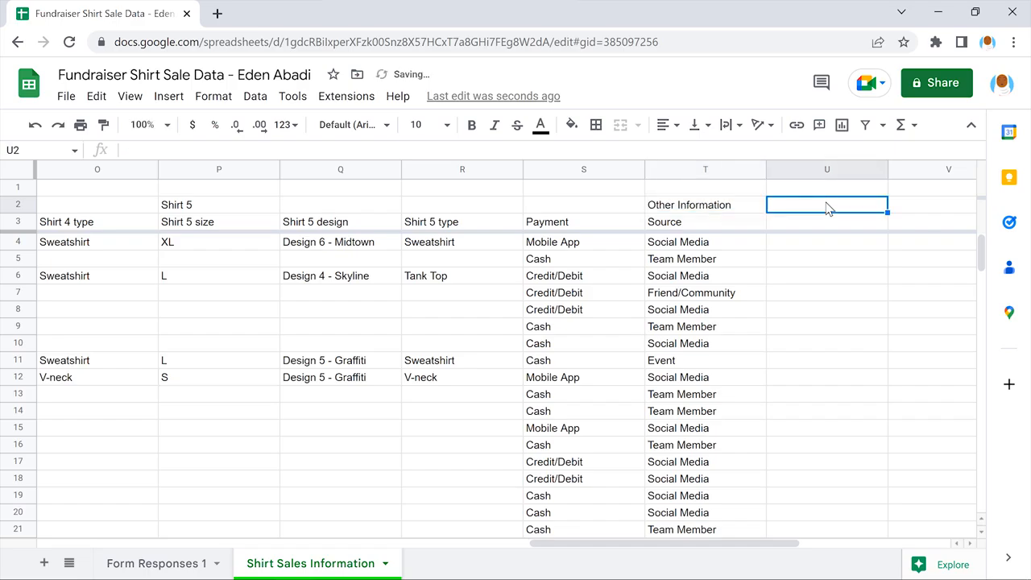
pyautogui.hscroll(-10, 827, 208)
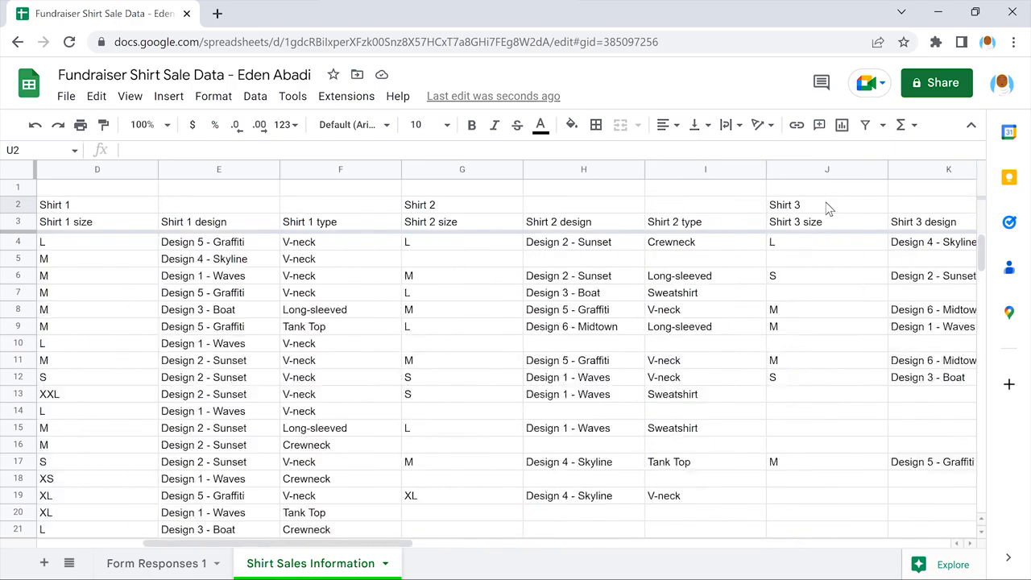
# Step: Shorten the Shirt 1 size header in D3 to Size
pyautogui.hscroll(-3, 829, 208)
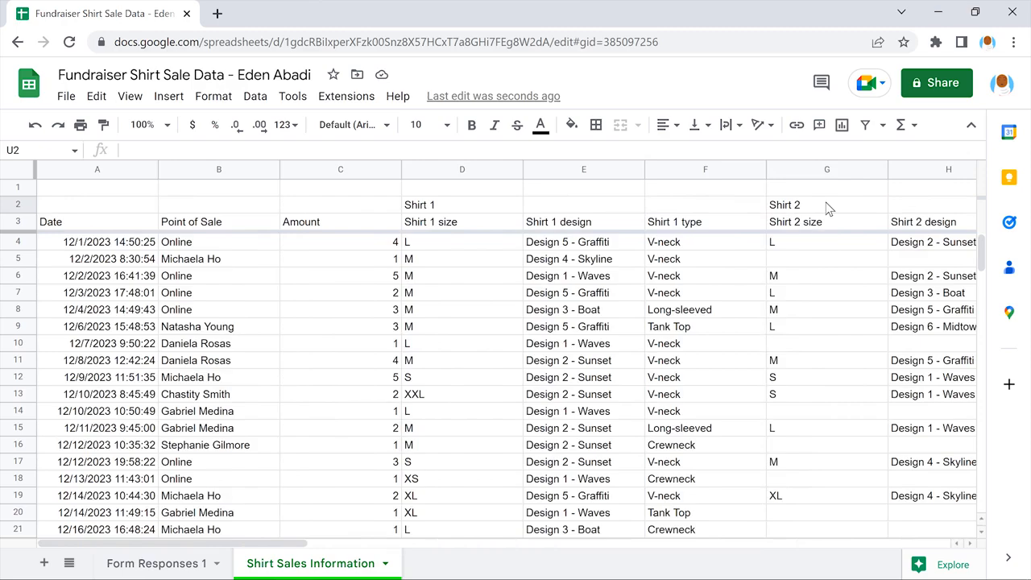
pyautogui.click(460, 223)
pyautogui.moveTo(443, 221); pyautogui.dragTo(405, 222)
pyautogui.write('S')
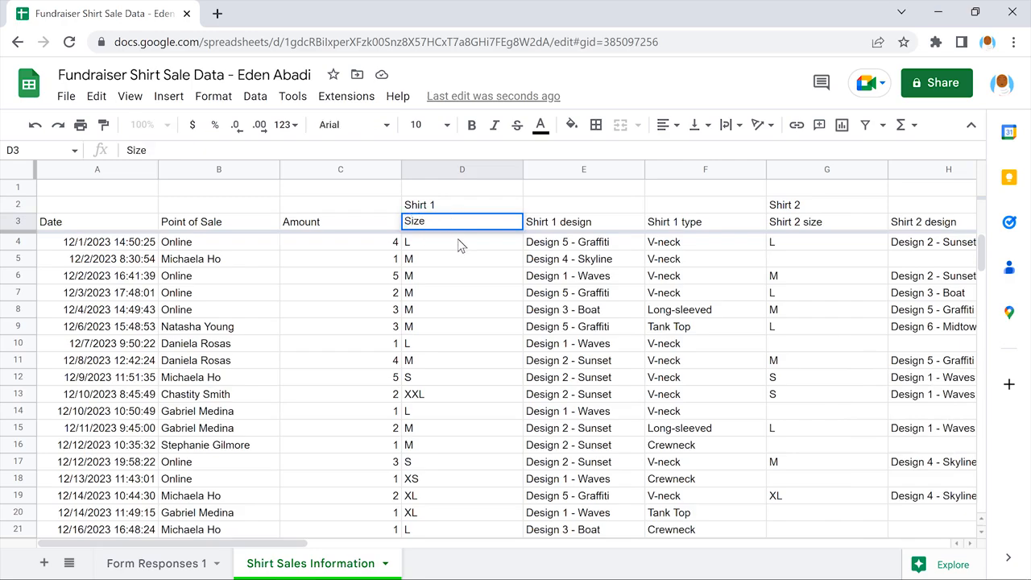
pyautogui.press('Return')
# Step: Shorten the Shirt 1 design header in E3 to Design
pyautogui.click(586, 225)
pyautogui.doubleClick(580, 221)
pyautogui.moveTo(564, 221); pyautogui.dragTo(524, 222)
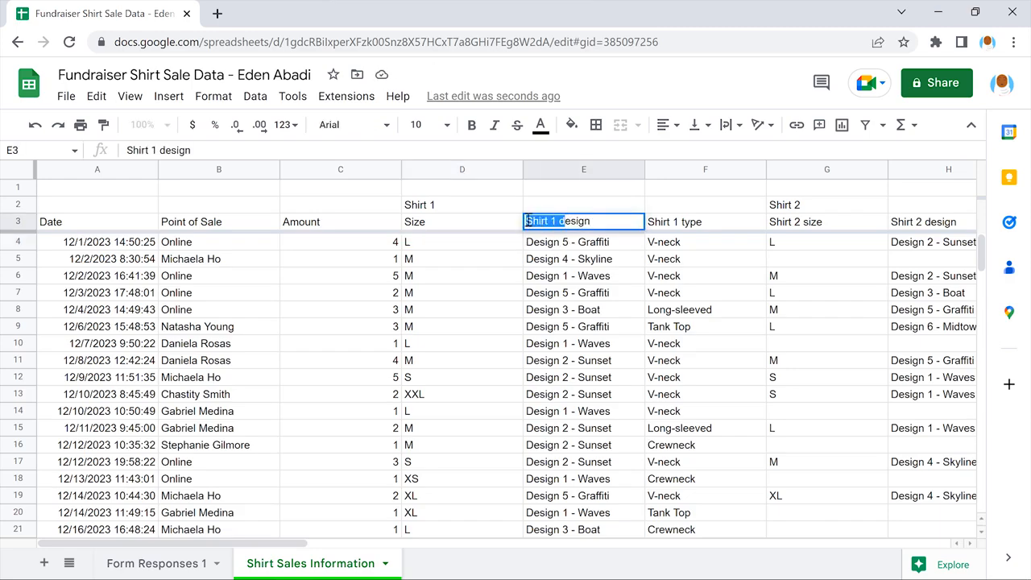
pyautogui.write('D')
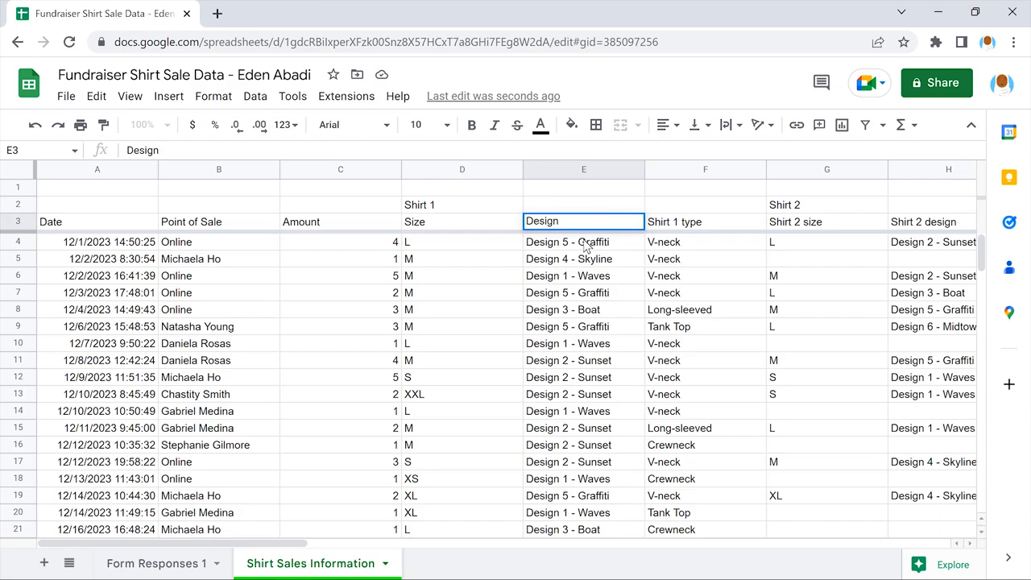
pyautogui.press('Return')
# Step: Shorten the Shirt 1 type header in F3 to Type
pyautogui.doubleClick(706, 223)
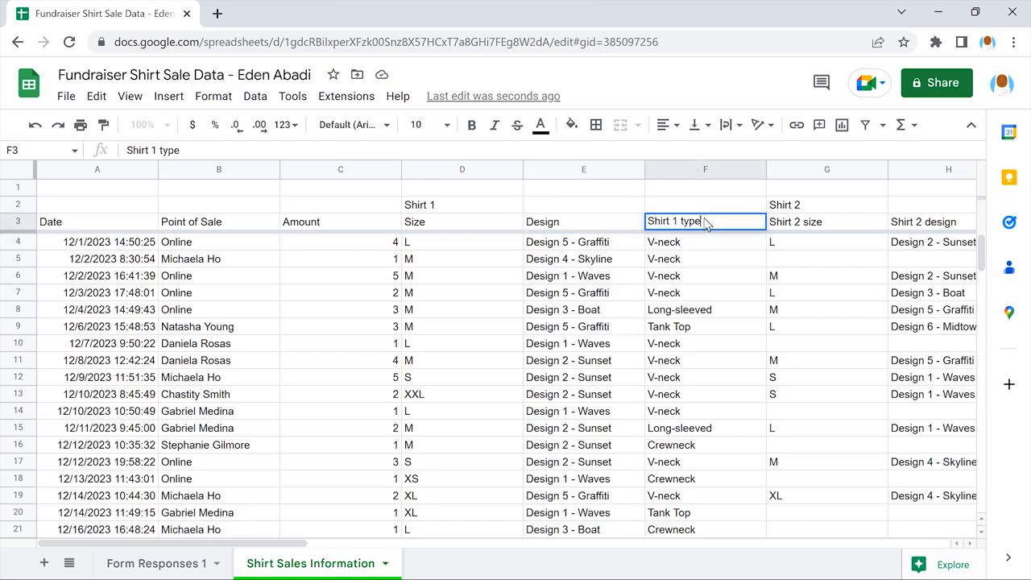
pyautogui.moveTo(682, 221); pyautogui.dragTo(647, 221)
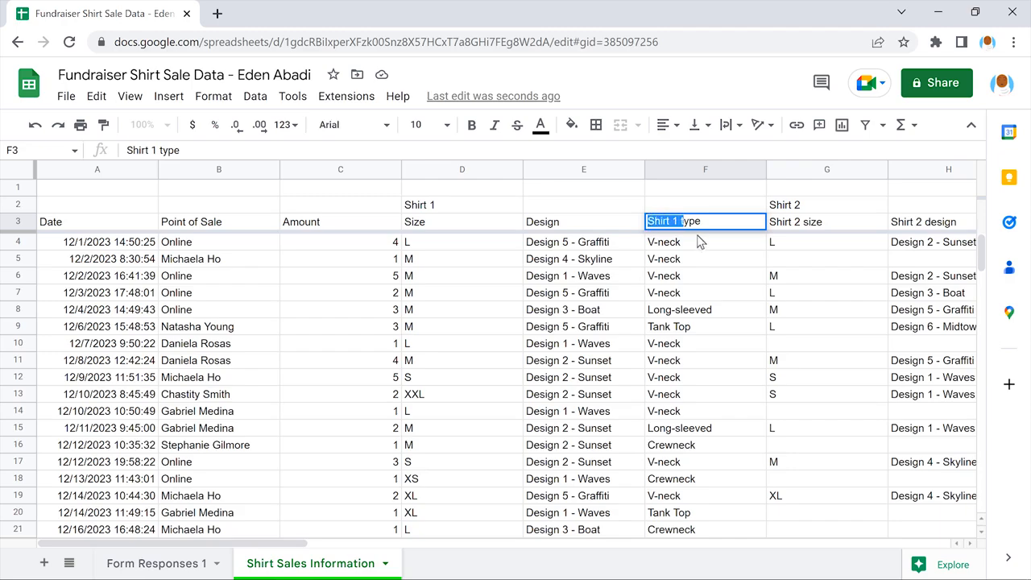
pyautogui.write('T')
pyautogui.press('Return')
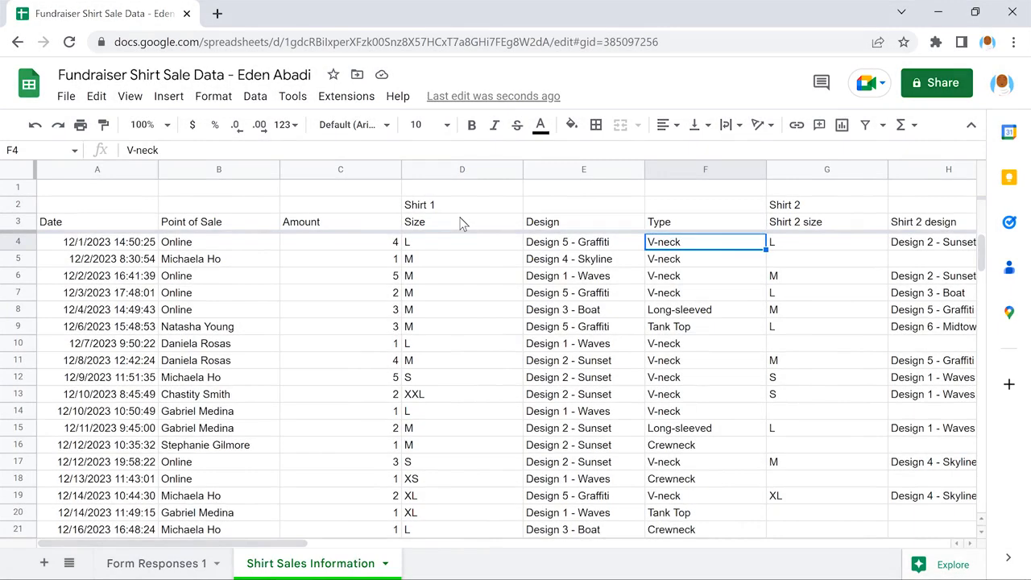
# Step: Copy the Size, Design and Type headers from D3:F3 and paste them over the Shirt 2 headers in G3:I3
pyautogui.click(461, 224)
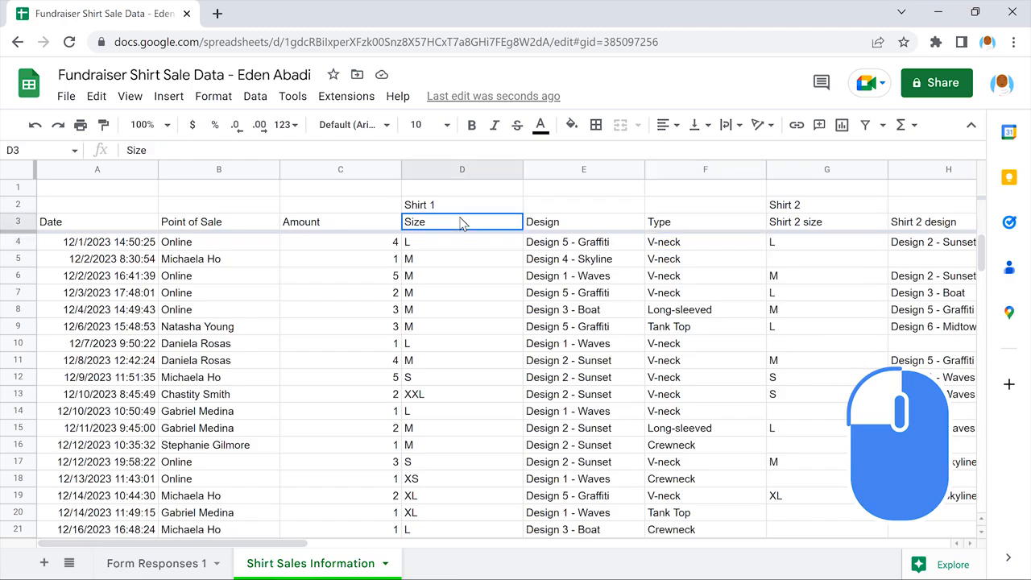
pyautogui.moveTo(461, 224); pyautogui.dragTo(703, 223)
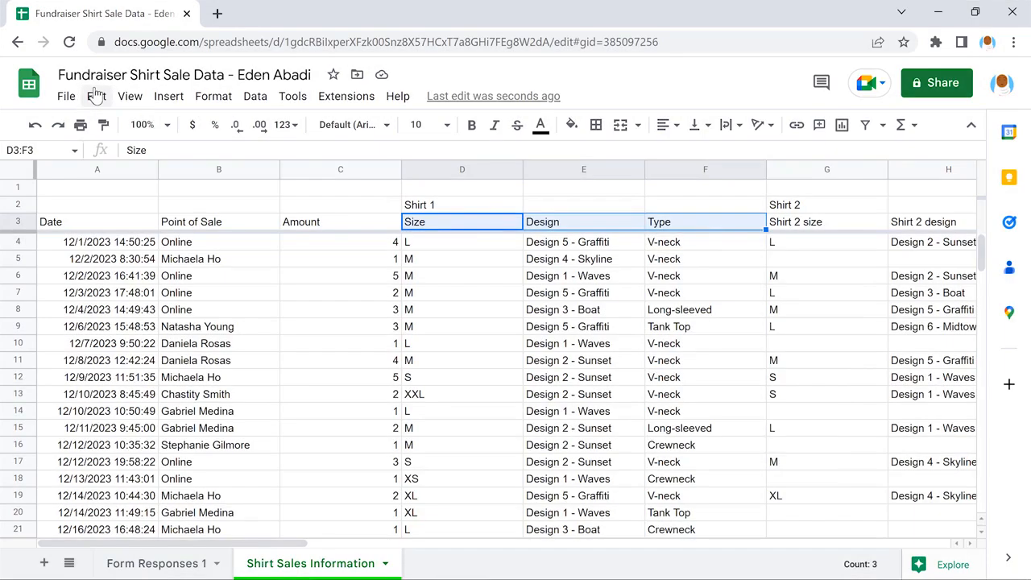
pyautogui.click(96, 96)
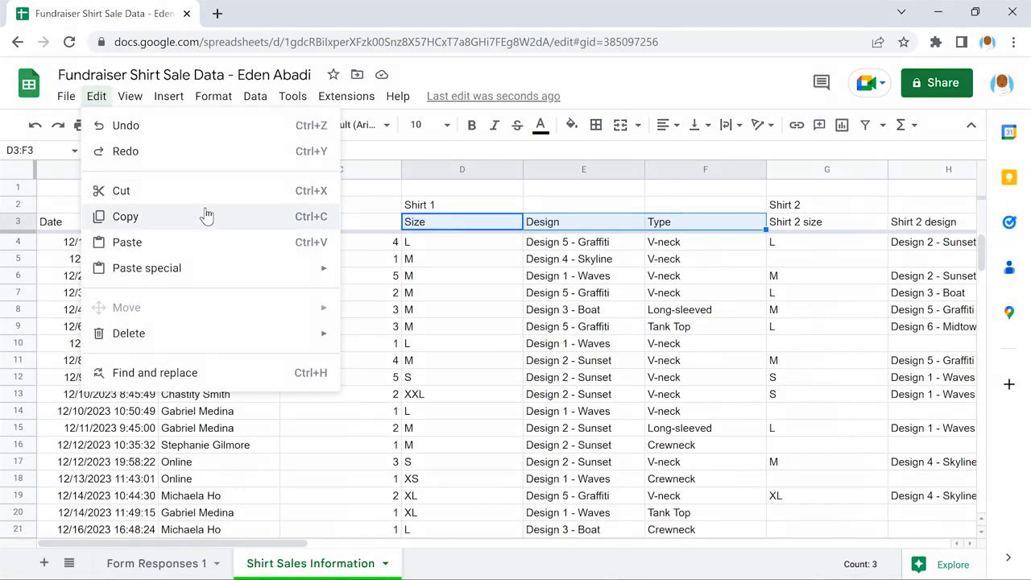
pyautogui.click(206, 215)
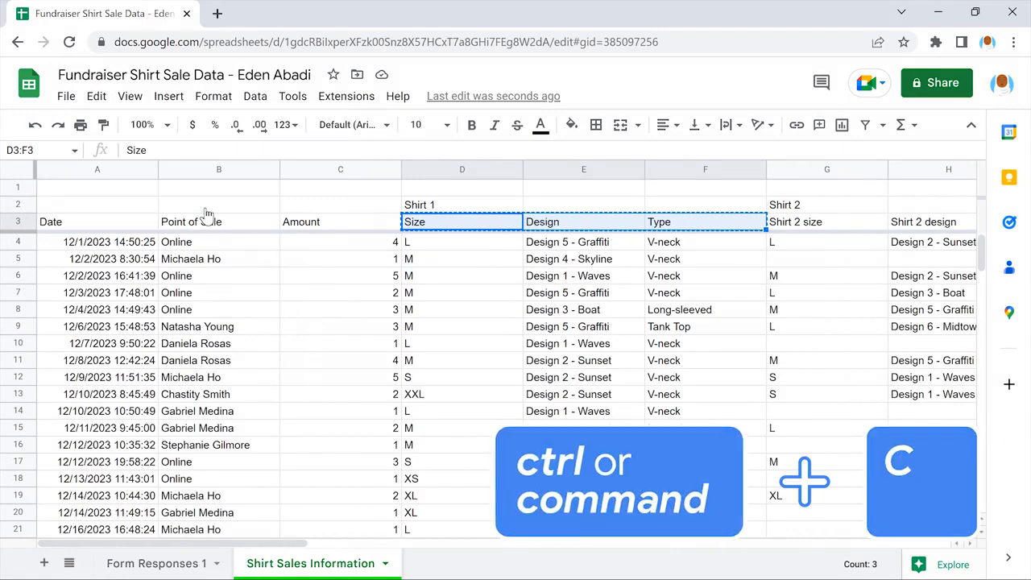
pyautogui.hscroll(2, 205, 213)
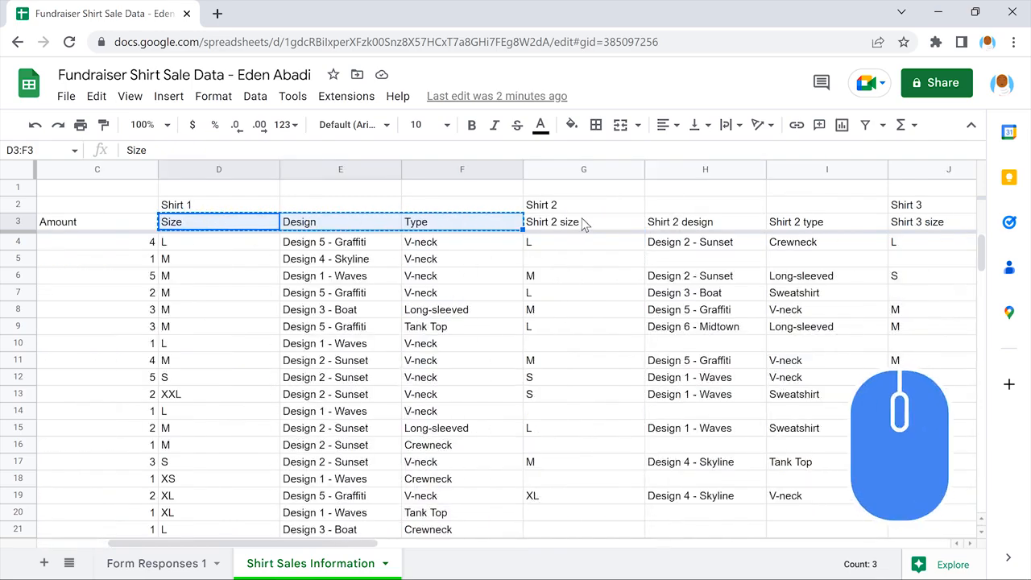
pyautogui.moveTo(584, 224); pyautogui.dragTo(830, 224)
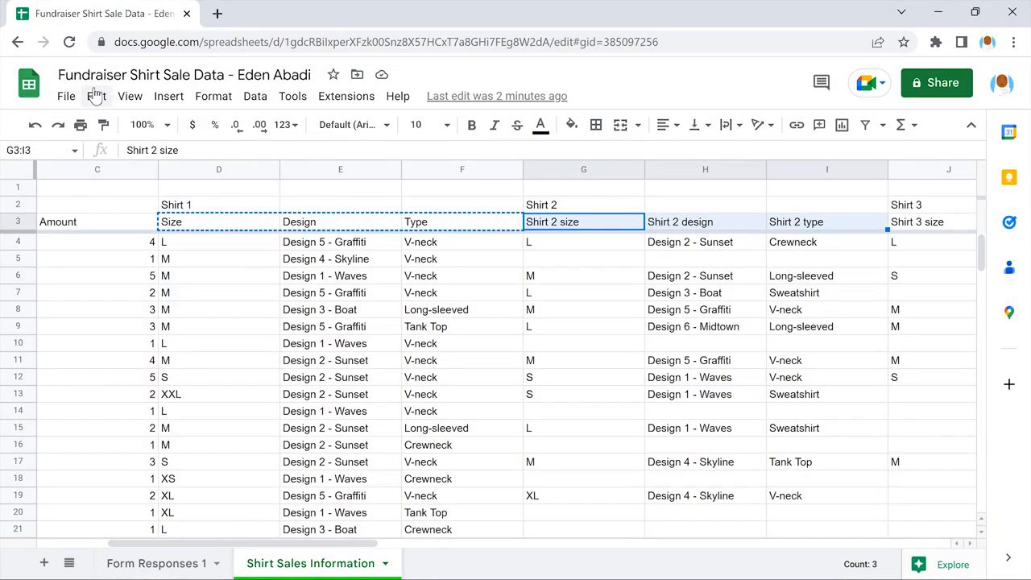
pyautogui.click(96, 96)
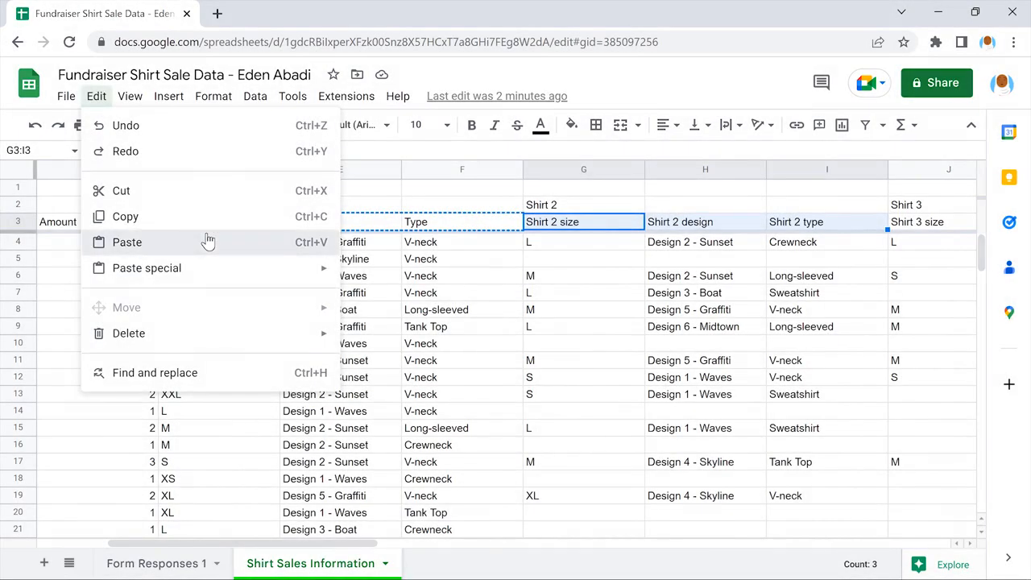
pyautogui.click(207, 241)
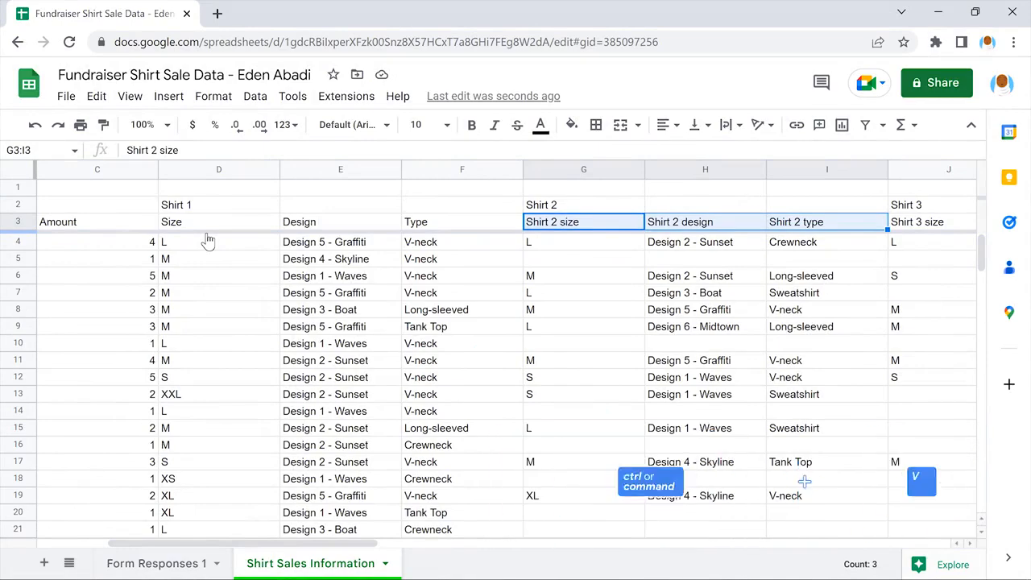
pyautogui.hotkey('ctrl', 'v')
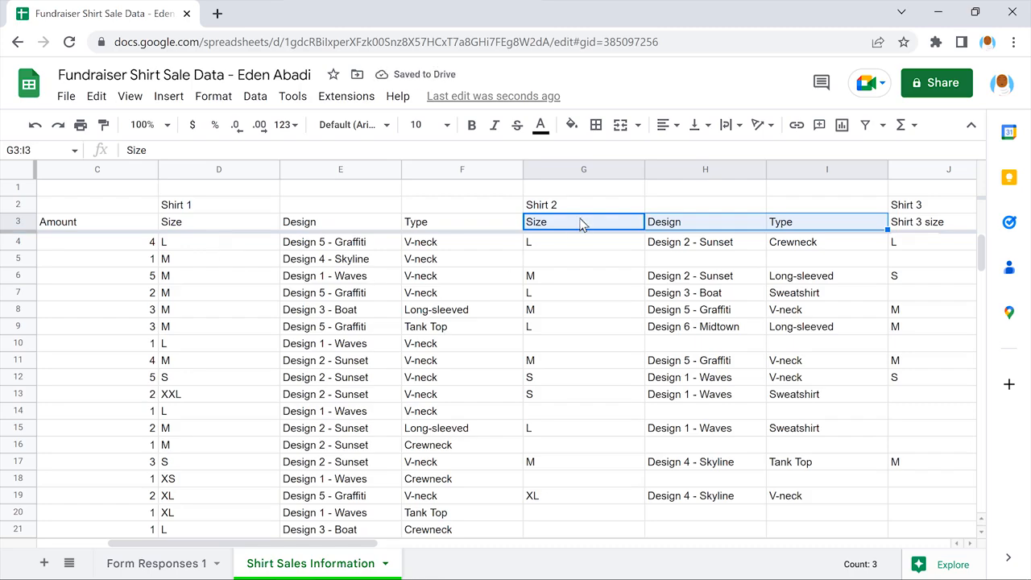
pyautogui.click(583, 225)
# Step: Paste the copied Size, Design and Type headers over the Shirt 3 headers in J3:L3
pyautogui.hscroll(6, 583, 225)
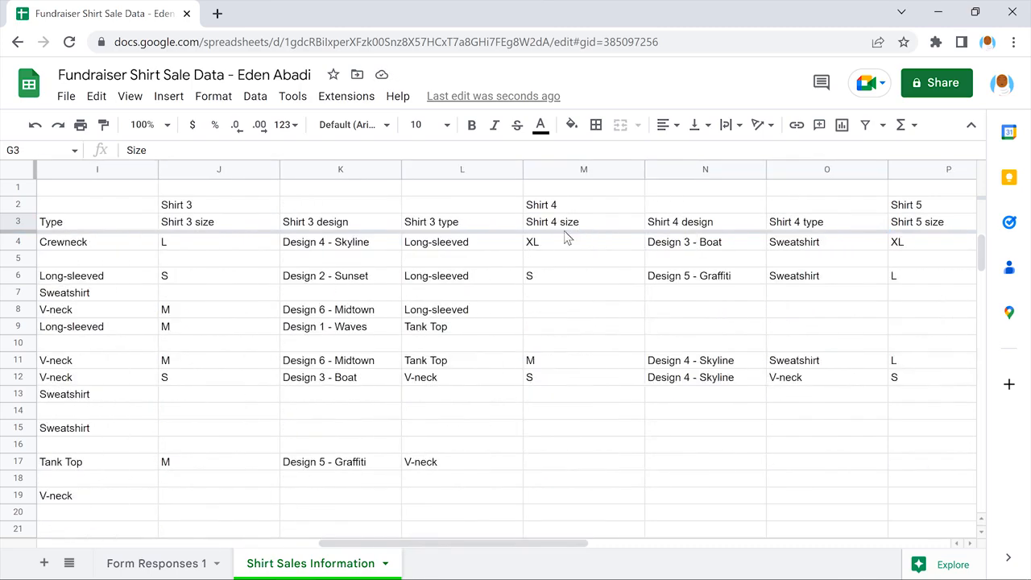
pyautogui.moveTo(216, 224); pyautogui.dragTo(460, 223)
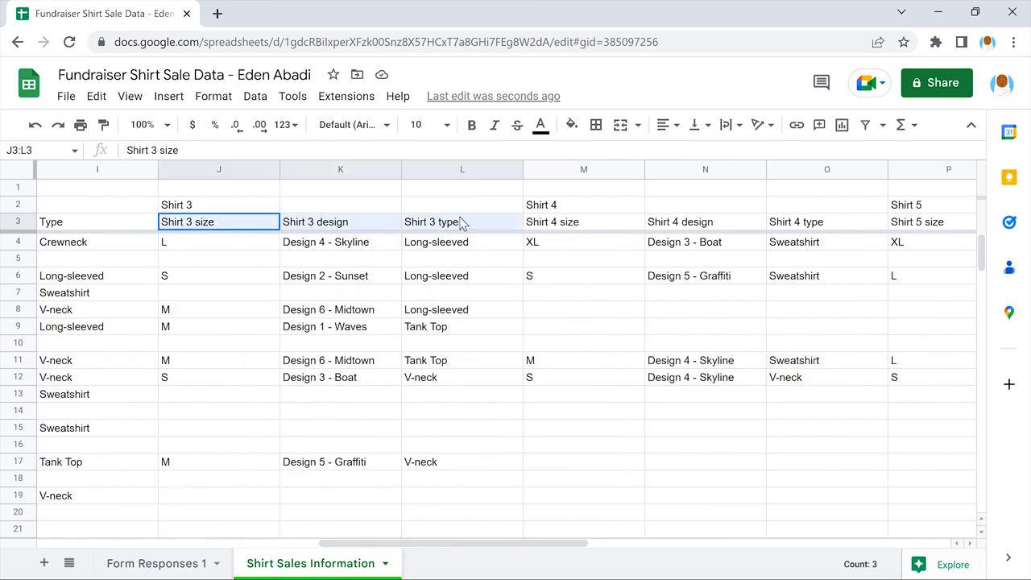
pyautogui.click(96, 95)
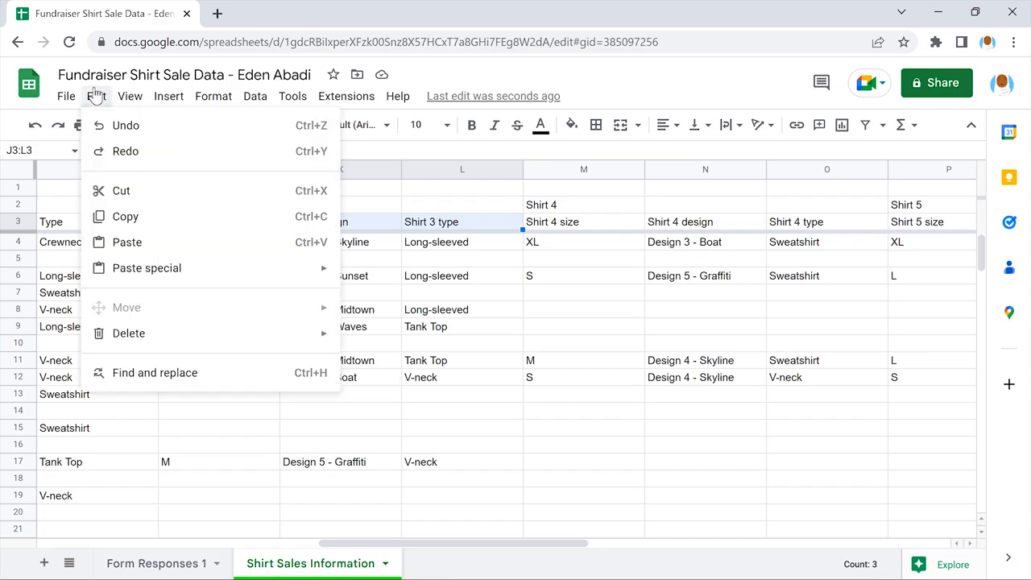
pyautogui.click(207, 240)
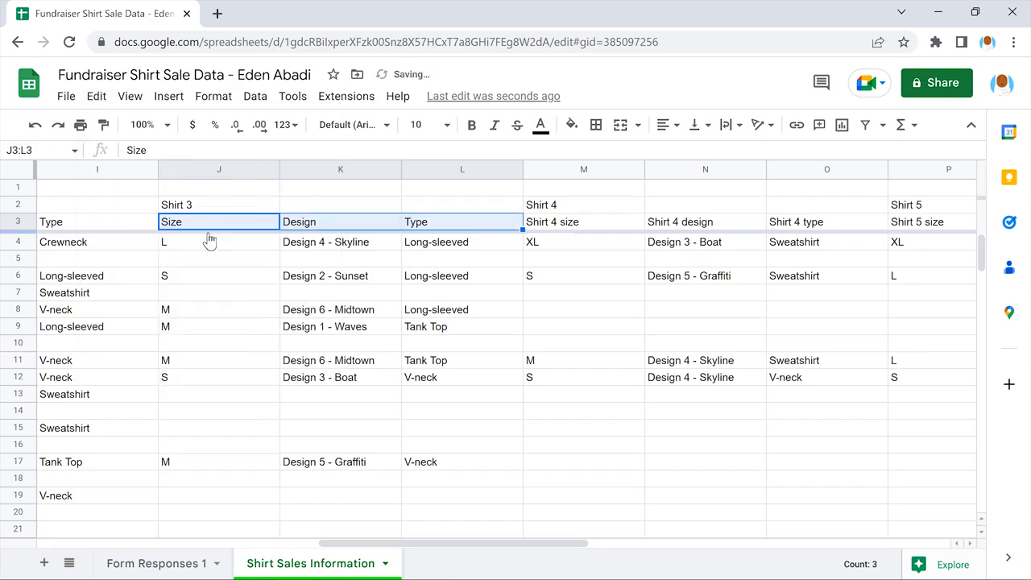
pyautogui.click(214, 224)
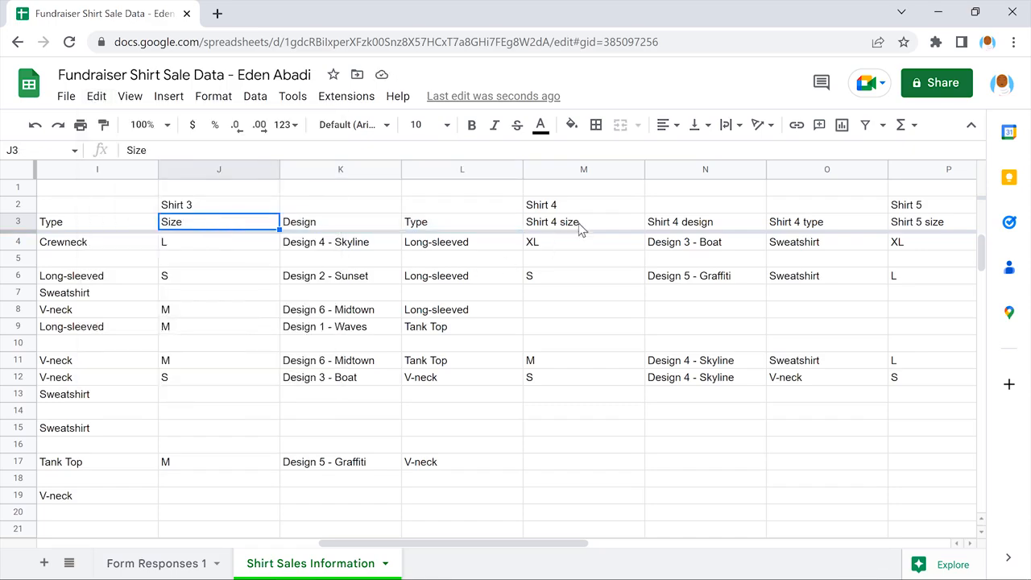
# Step: Paste the copied Size, Design and Type headers over the Shirt 4 headers in M3:O3
pyautogui.moveTo(583, 224); pyautogui.dragTo(828, 226)
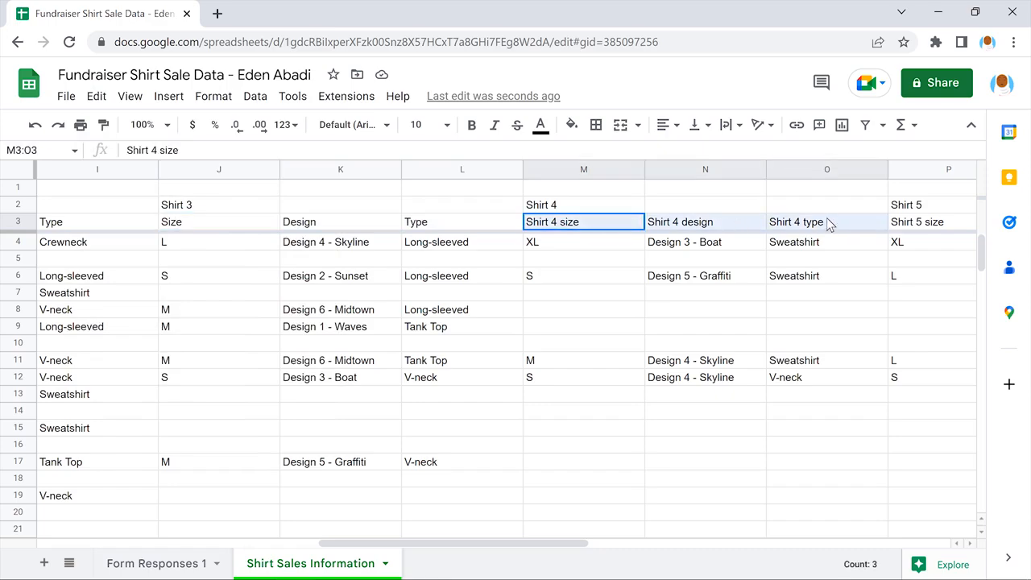
pyautogui.click(95, 95)
pyautogui.click(205, 239)
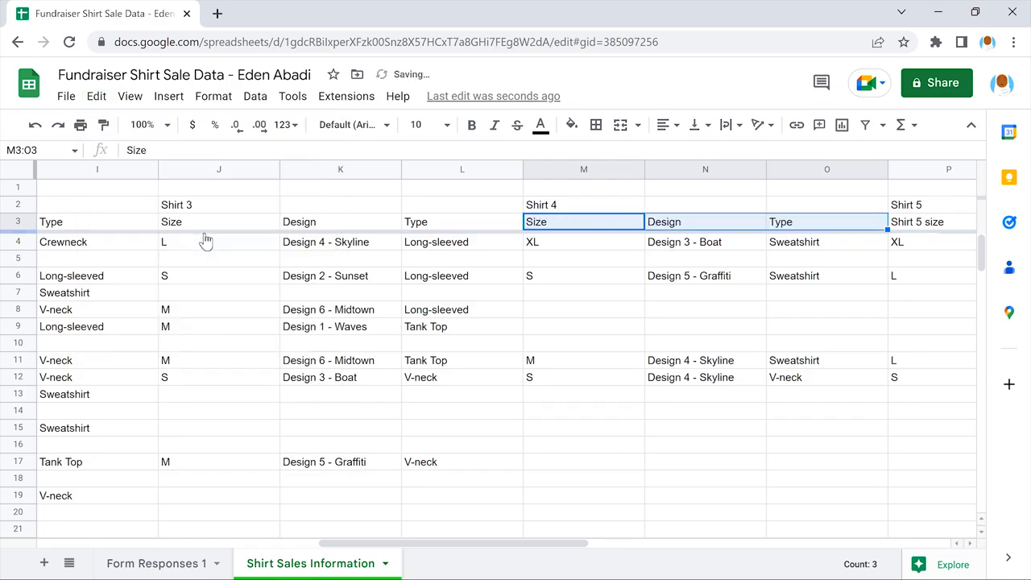
pyautogui.click(581, 224)
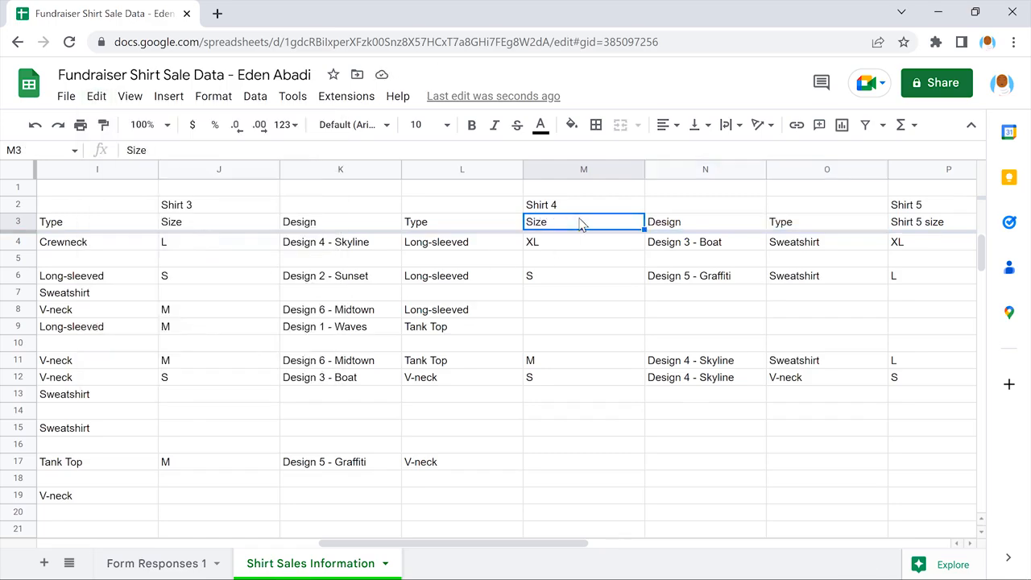
# Step: Paste the copied Size, Design and Type headers over the Shirt 5 headers in P3:R3
pyautogui.hscroll(4, 581, 224)
pyautogui.moveTo(460, 222); pyautogui.dragTo(704, 223)
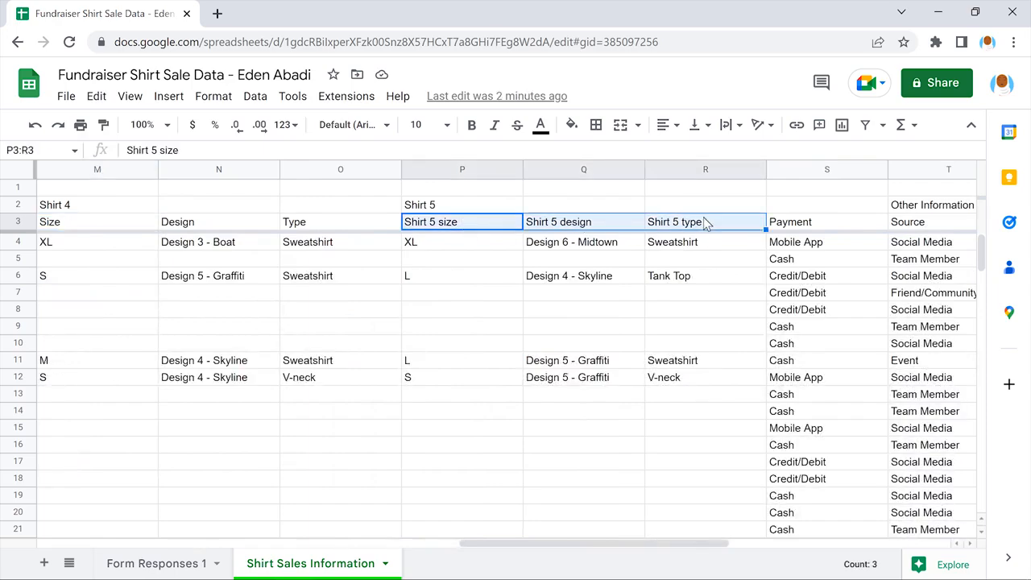
pyautogui.click(95, 96)
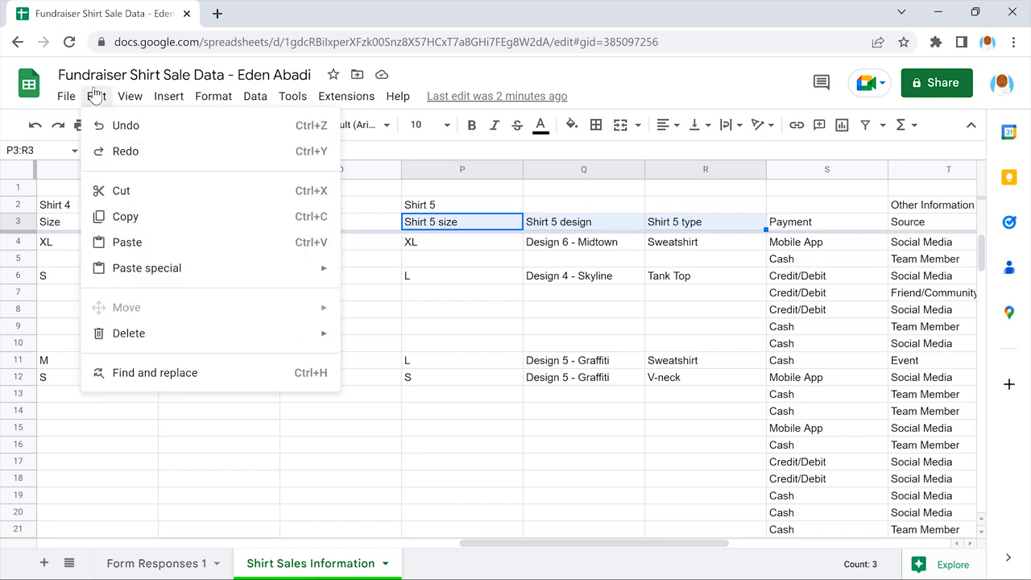
pyautogui.click(203, 241)
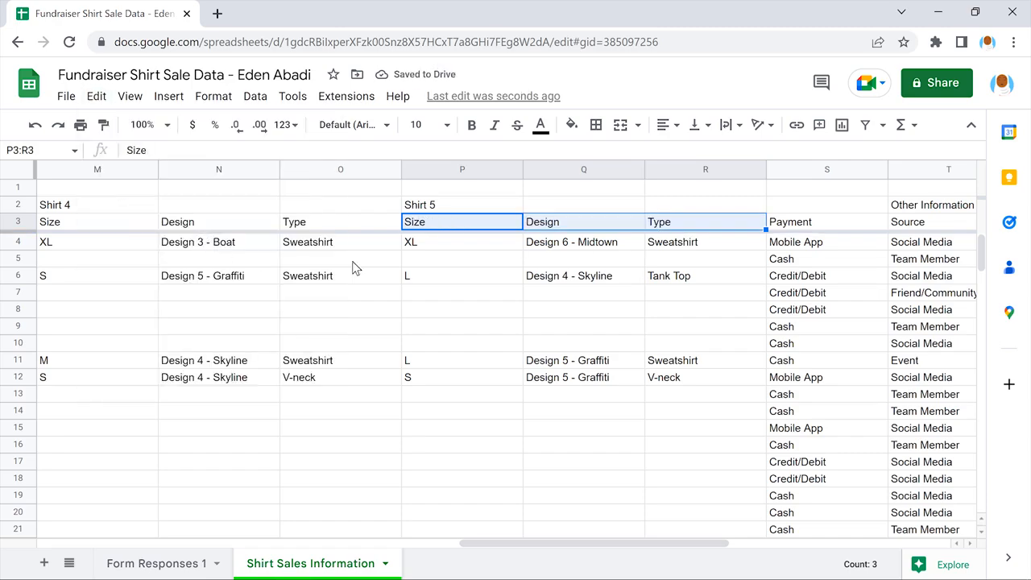
pyautogui.click(460, 224)
# Step: Make all text in header rows 2 and 3 bold
pyautogui.hscroll(2, 459, 224)
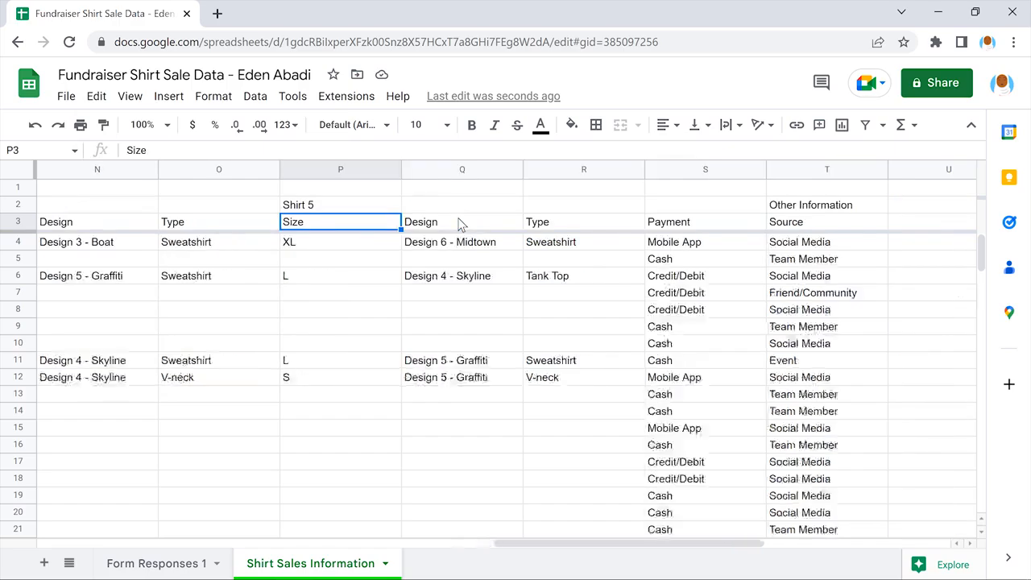
pyautogui.hscroll(-10, 459, 223)
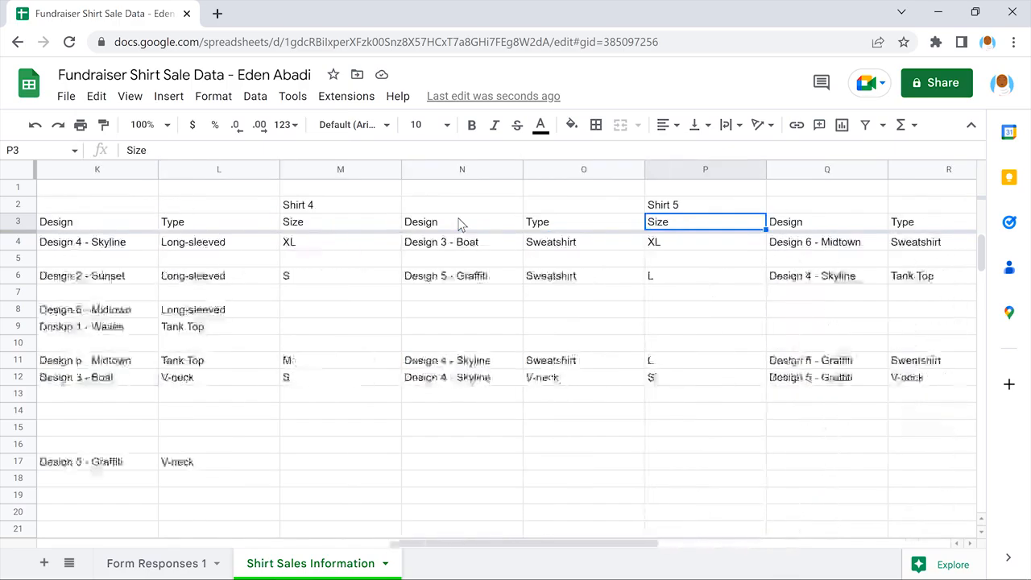
pyautogui.hscroll(-4, 459, 223)
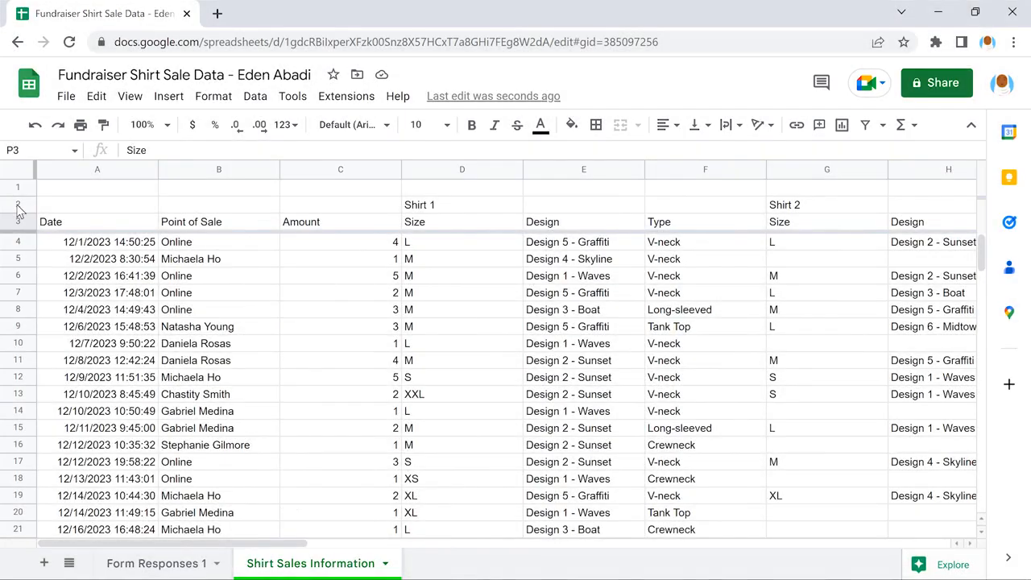
pyautogui.click(16, 204)
pyautogui.press('shift')
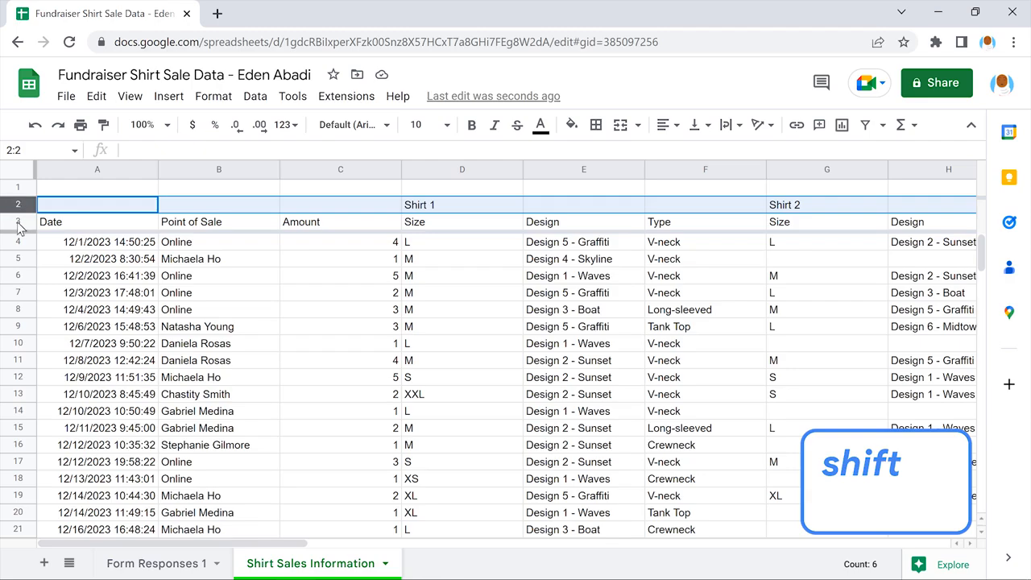
pyautogui.keyDown('shift'); pyautogui.click(16, 221); pyautogui.keyUp('shift')
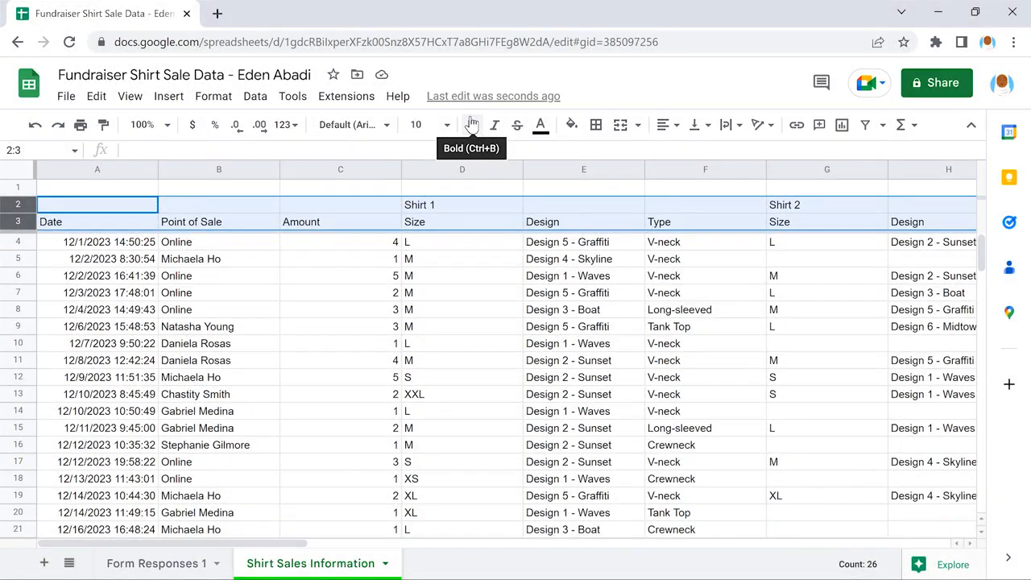
pyautogui.click(472, 124)
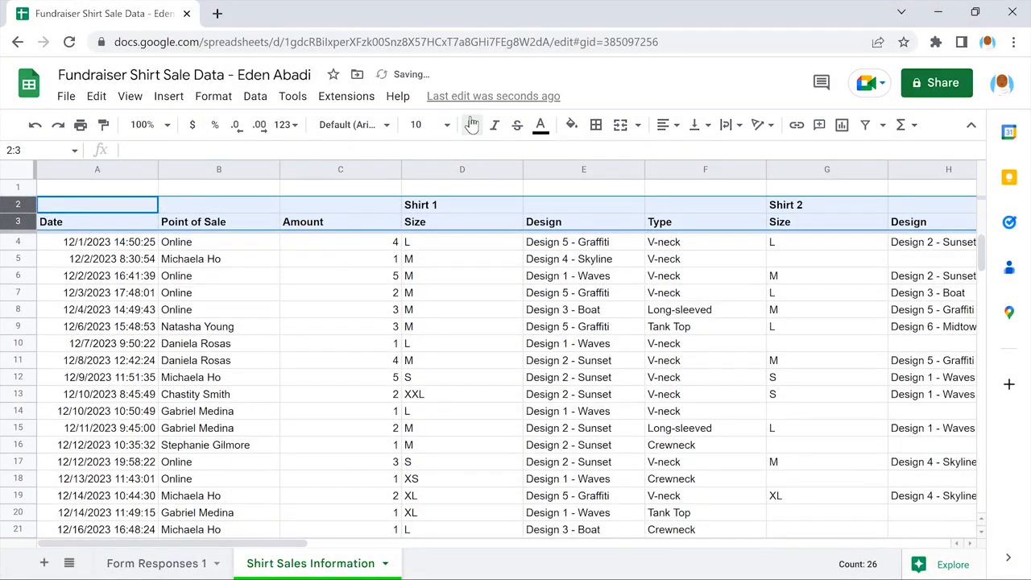
pyautogui.click(95, 206)
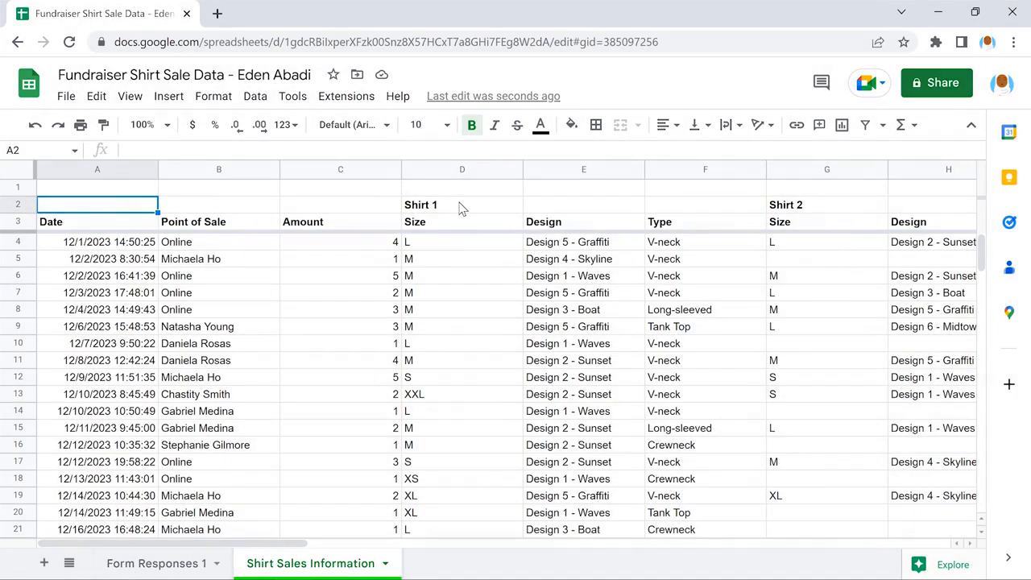
# Step: Merge cells D2:F2 horizontally so the Shirt 1 heading spans its Size, Design and Type columns
pyautogui.click(461, 207)
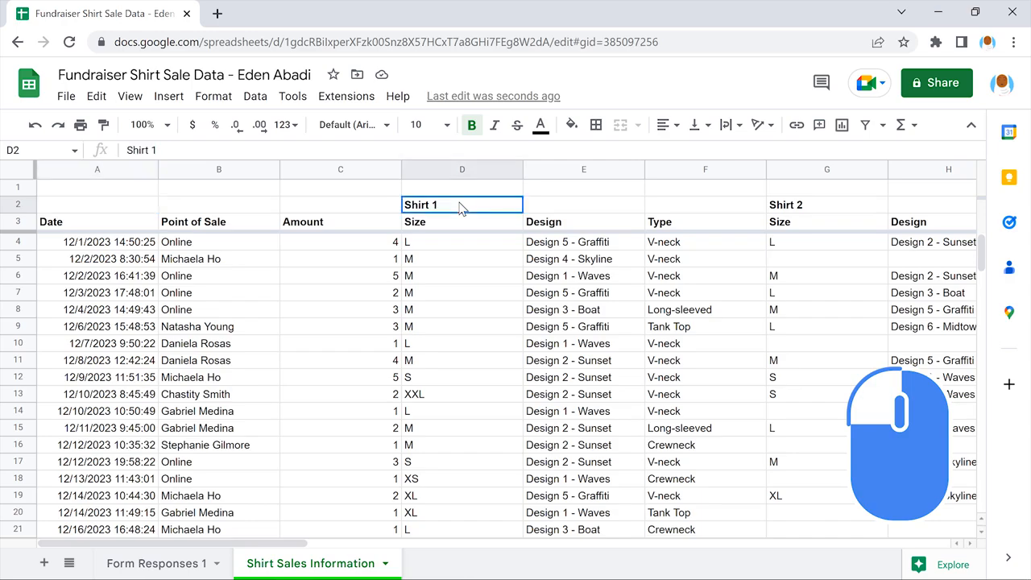
pyautogui.moveTo(492, 209); pyautogui.dragTo(700, 208)
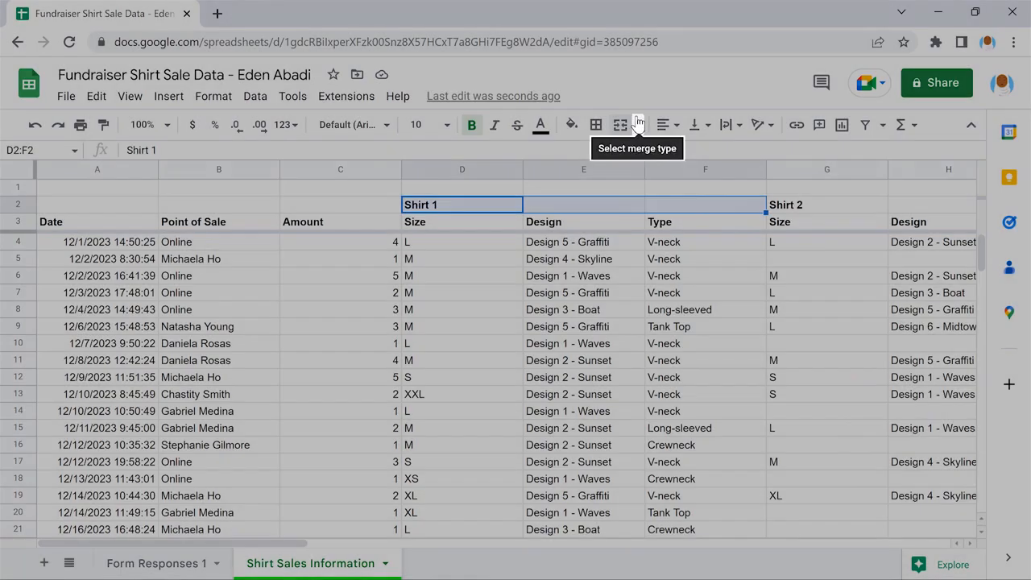
pyautogui.click(637, 122)
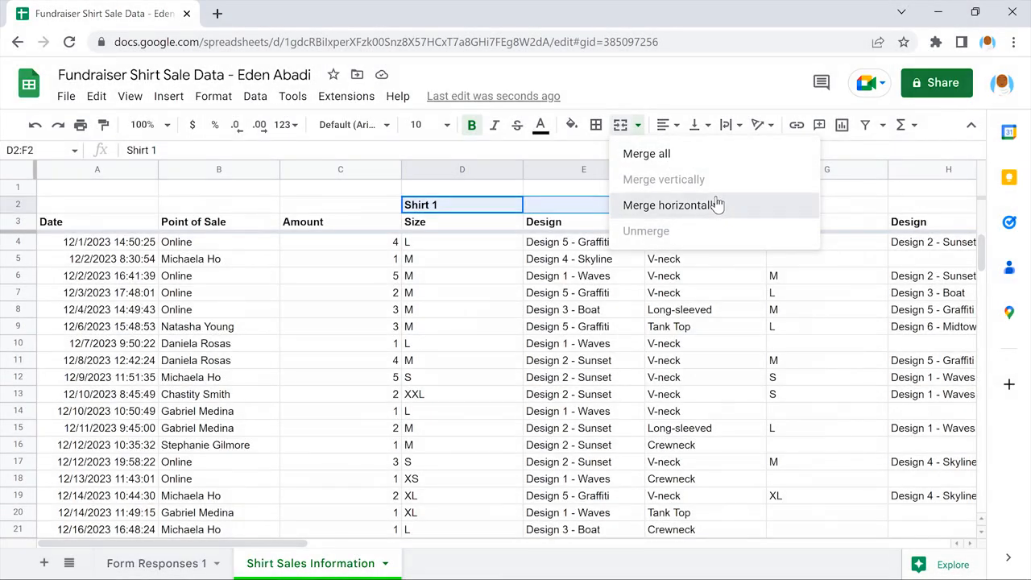
pyautogui.click(717, 204)
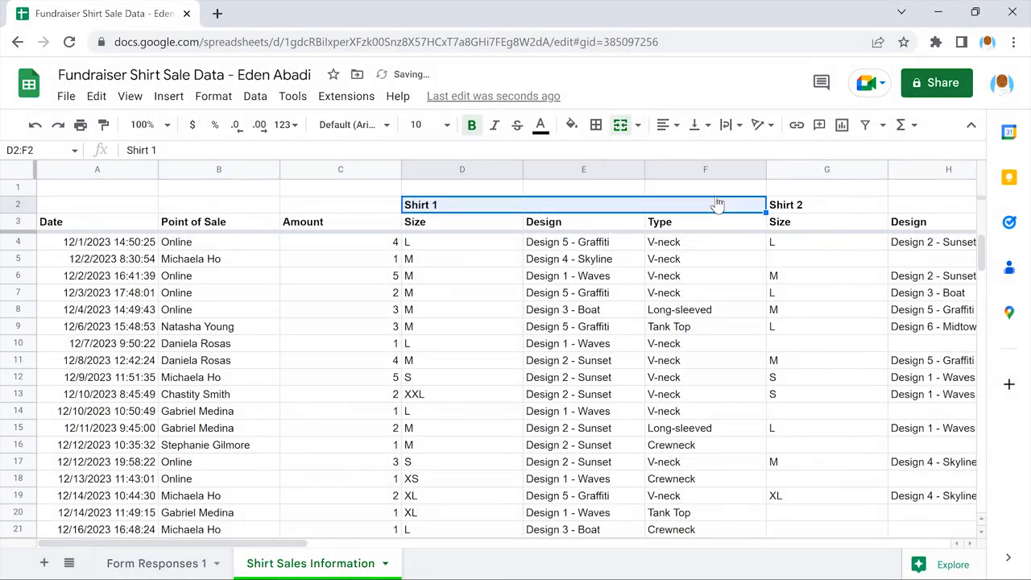
pyautogui.click(461, 224)
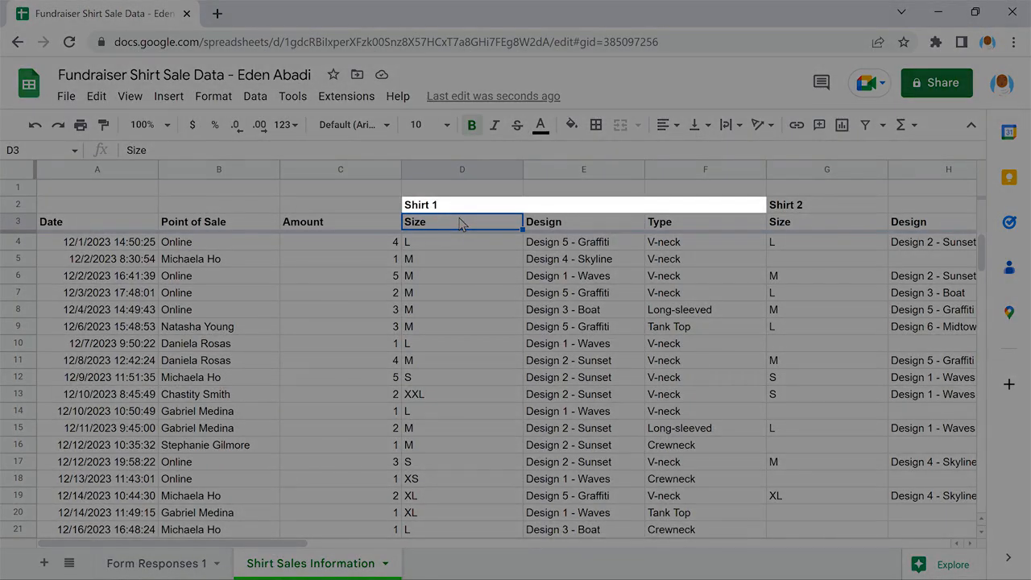
# Step: Merge cells G2:I2 horizontally so the Shirt 2 heading spans its three columns
pyautogui.hscroll(4, 461, 223)
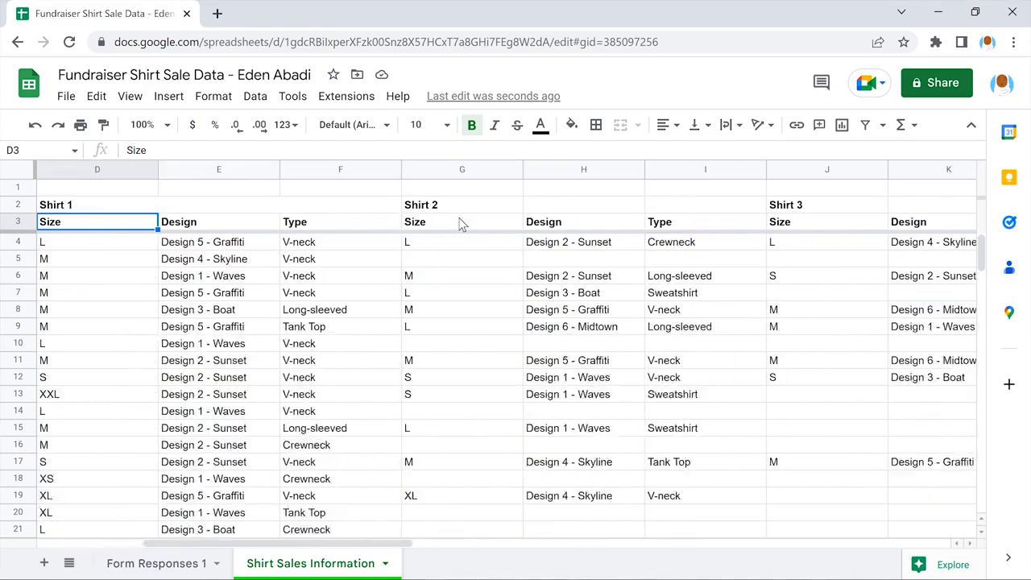
pyautogui.moveTo(338, 205); pyautogui.dragTo(585, 208)
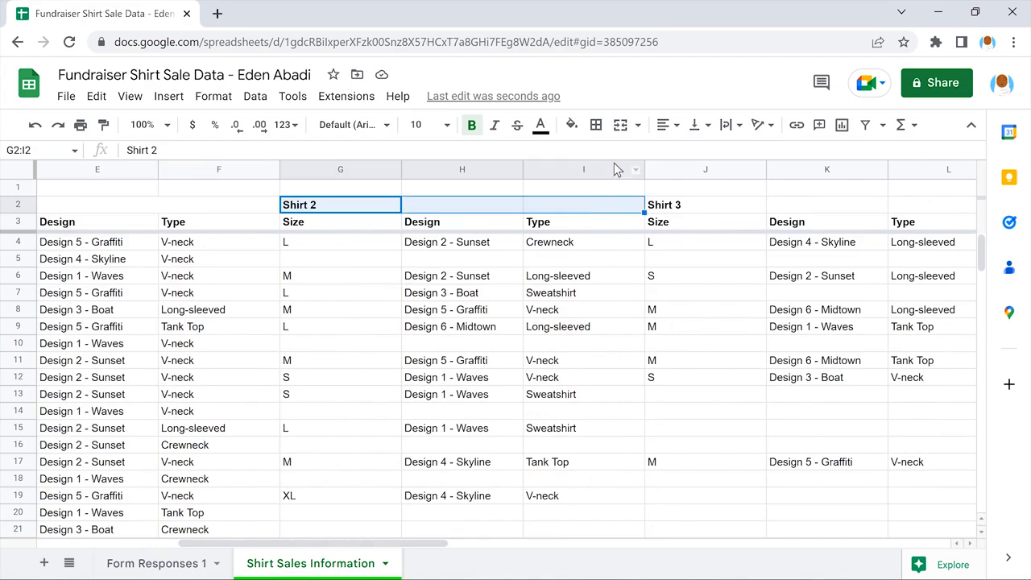
pyautogui.click(637, 124)
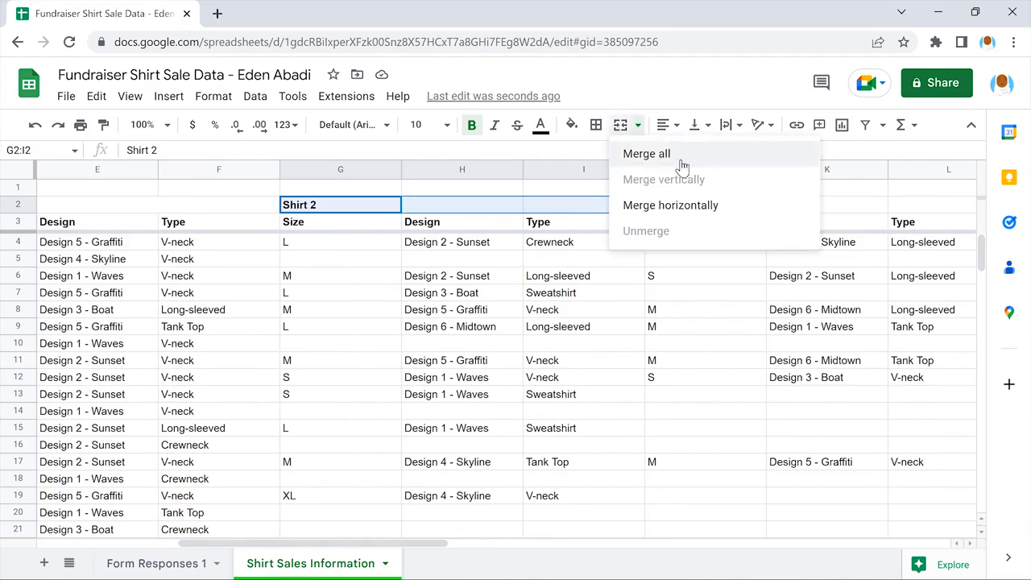
pyautogui.click(713, 205)
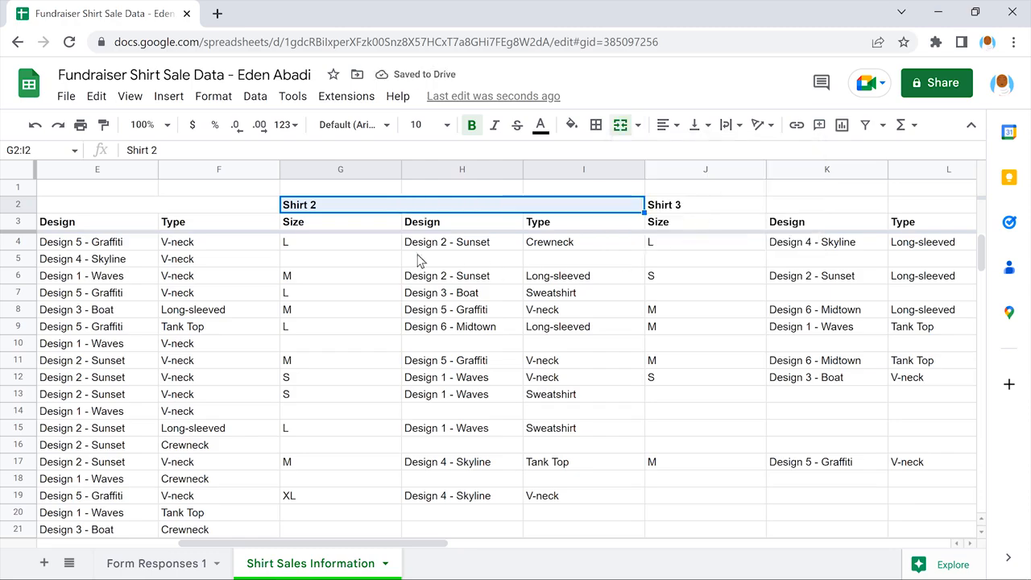
pyautogui.click(338, 222)
# Step: Merge cells J2:L2 horizontally so the Shirt 3 heading spans its three columns
pyautogui.hscroll(4, 338, 223)
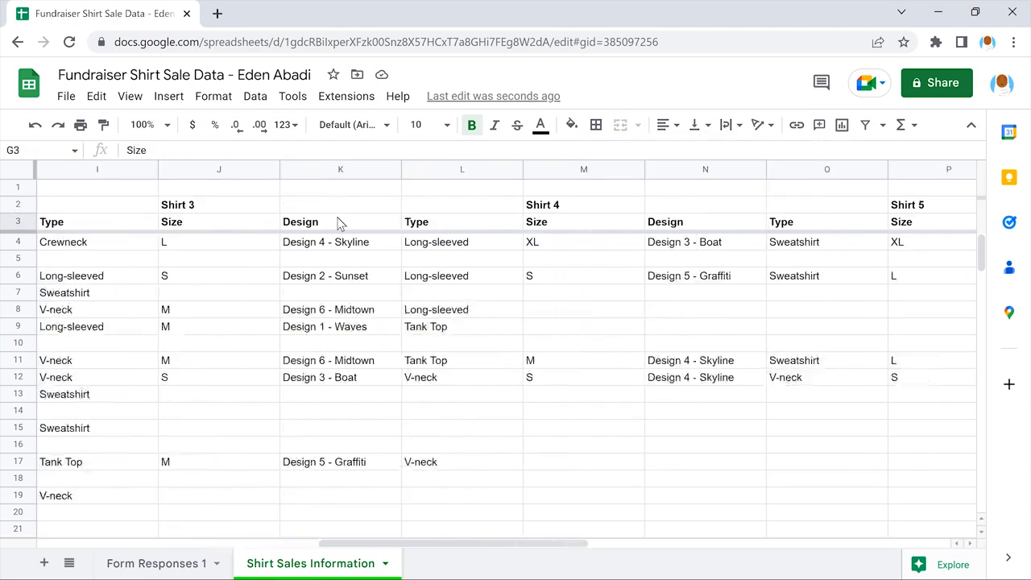
pyautogui.moveTo(216, 204); pyautogui.dragTo(463, 207)
pyautogui.click(638, 125)
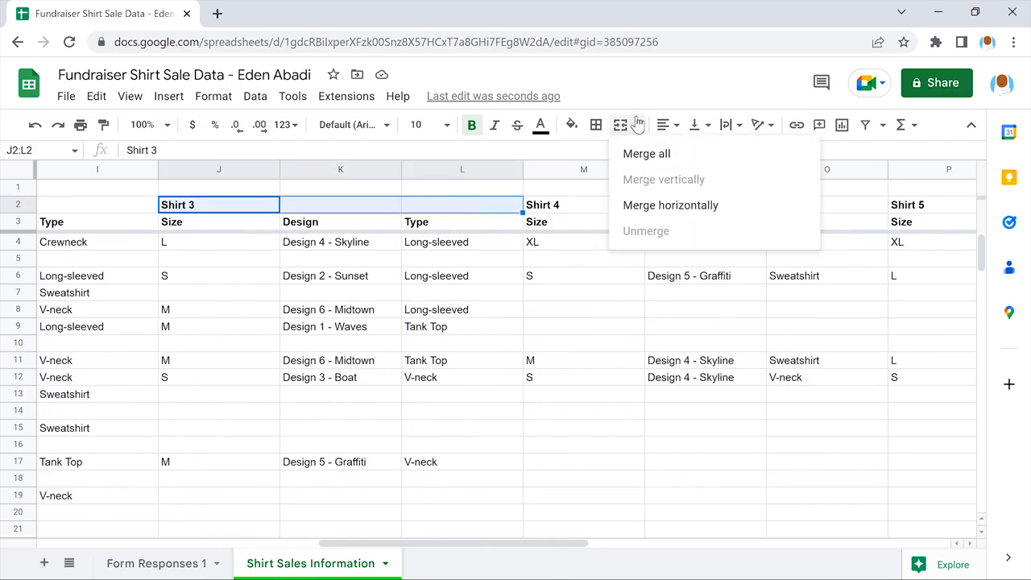
pyautogui.click(717, 204)
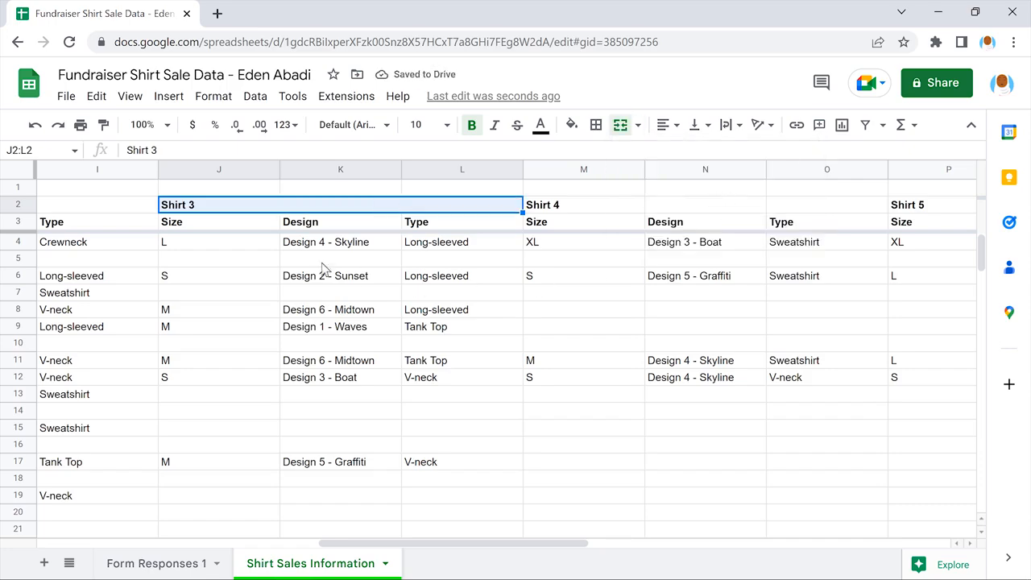
pyautogui.click(217, 223)
# Step: Merge the remaining row 2 group headings horizontally, including Shirt 4 across M2:O2 and Other Information across S2:T2
pyautogui.moveTo(580, 207); pyautogui.dragTo(827, 207)
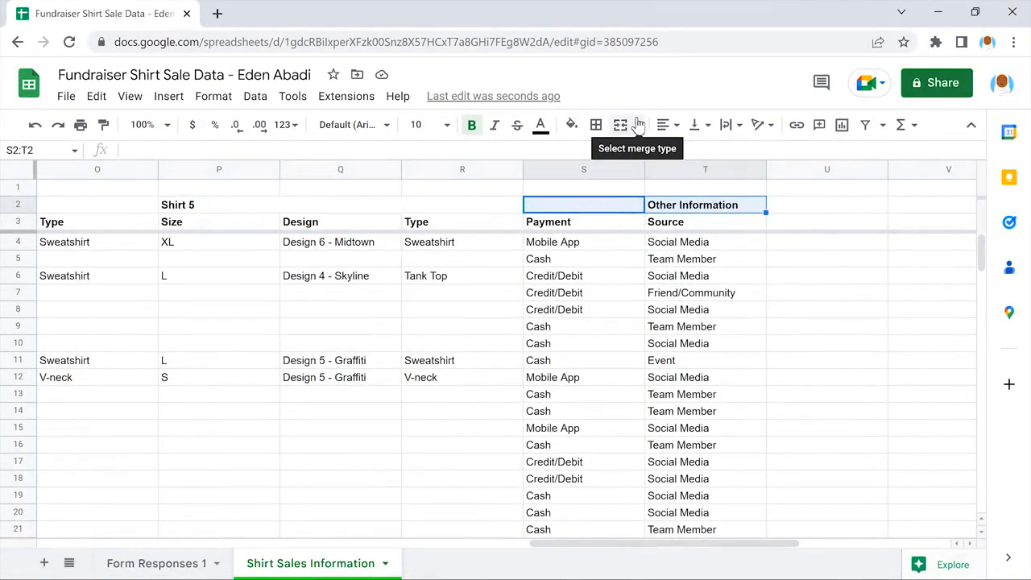
pyautogui.click(636, 125)
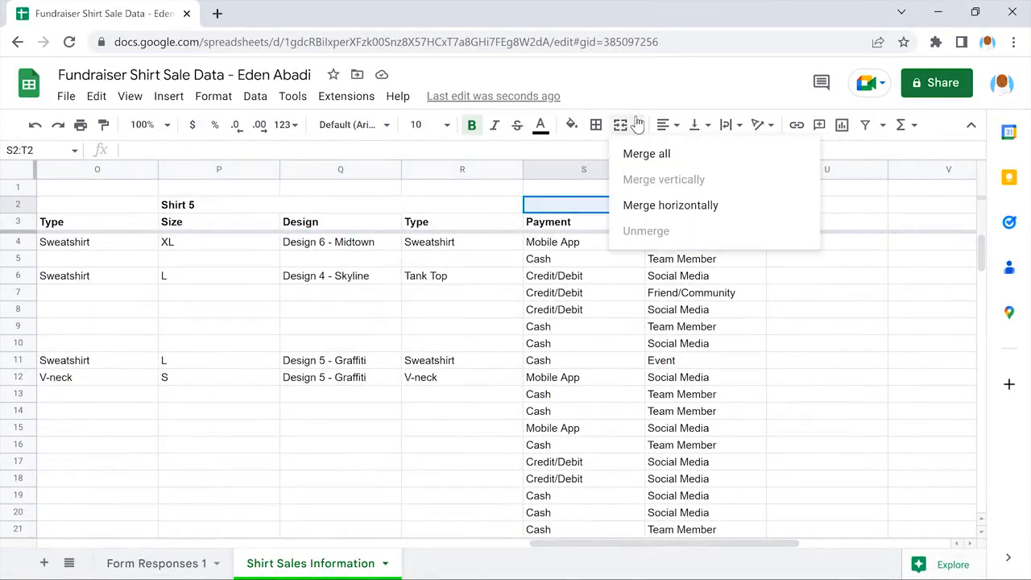
pyautogui.click(716, 204)
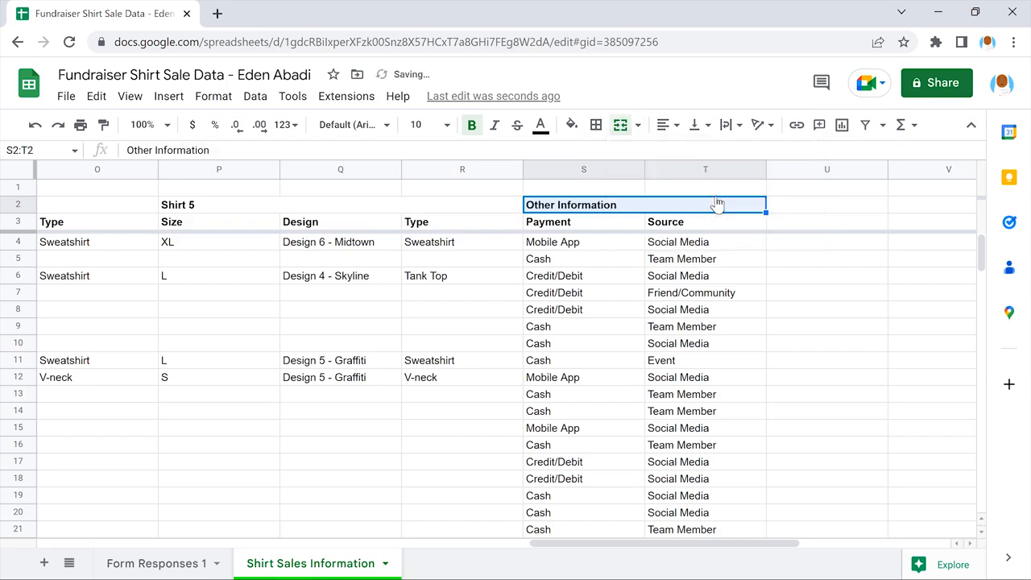
pyautogui.click(829, 224)
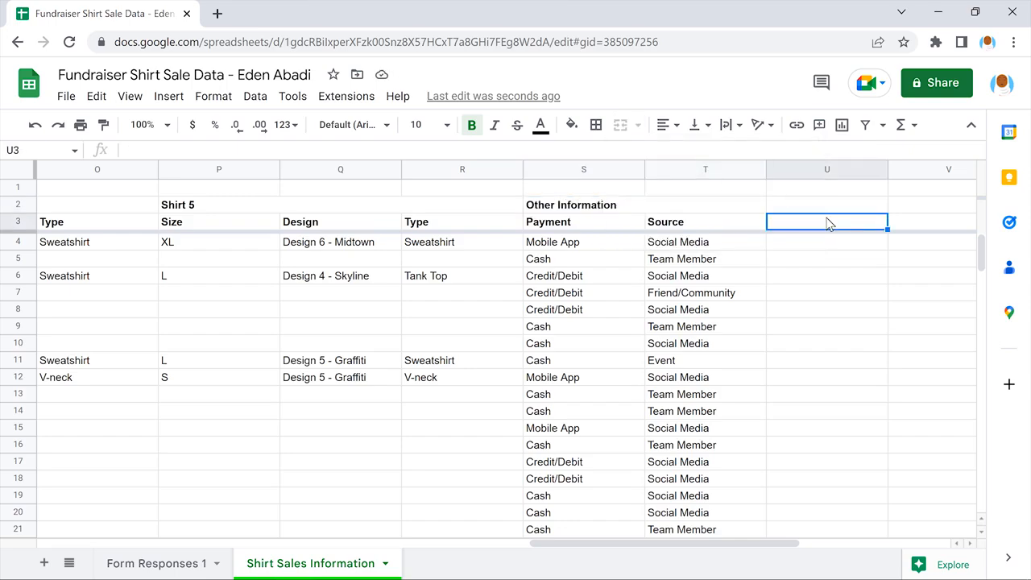
# Step: Center the group headings in row 2 horizontally
pyautogui.hscroll(-12, 829, 225)
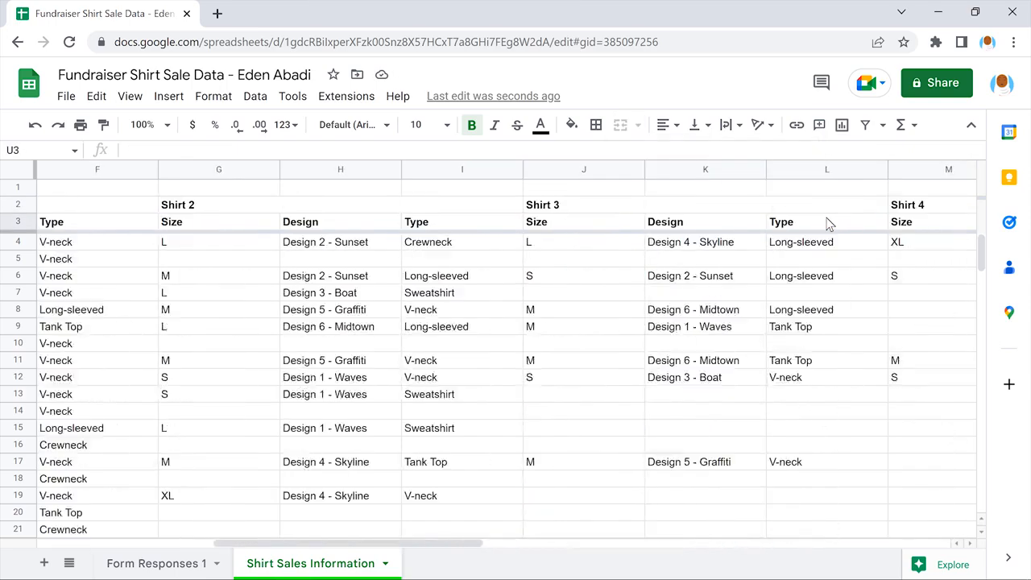
pyautogui.hscroll(-2, 829, 225)
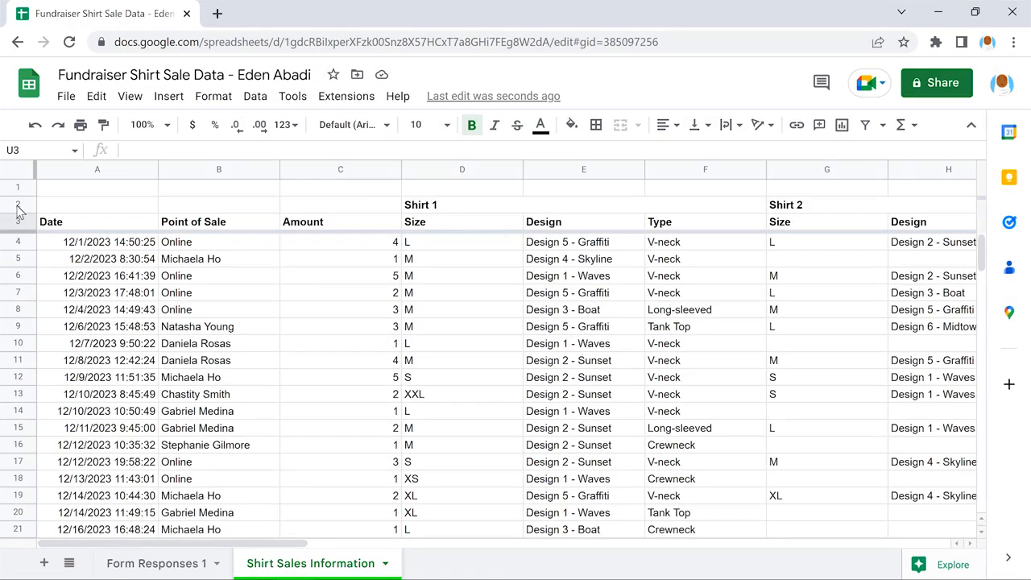
pyautogui.click(18, 206)
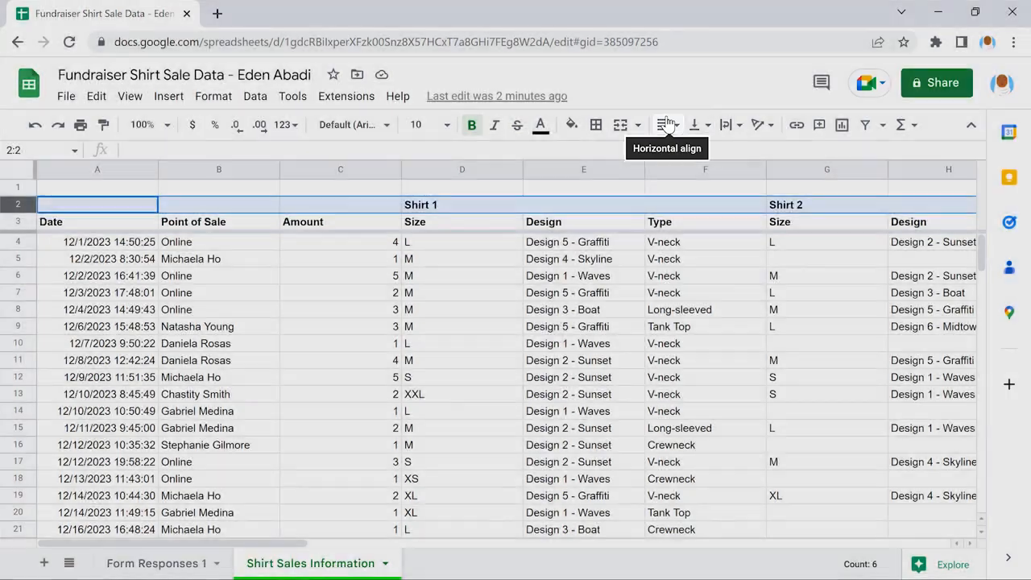
pyautogui.click(666, 124)
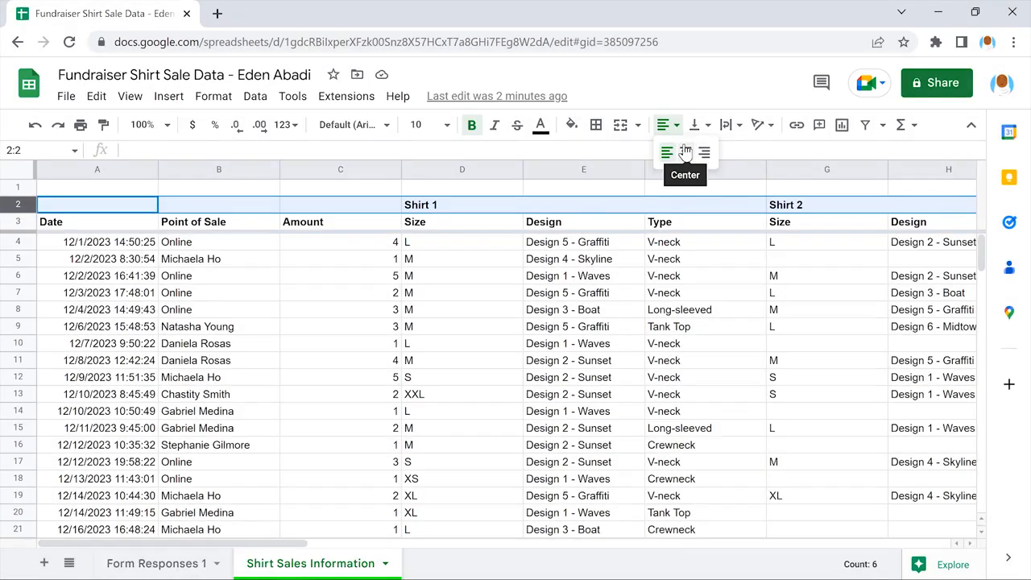
pyautogui.click(685, 152)
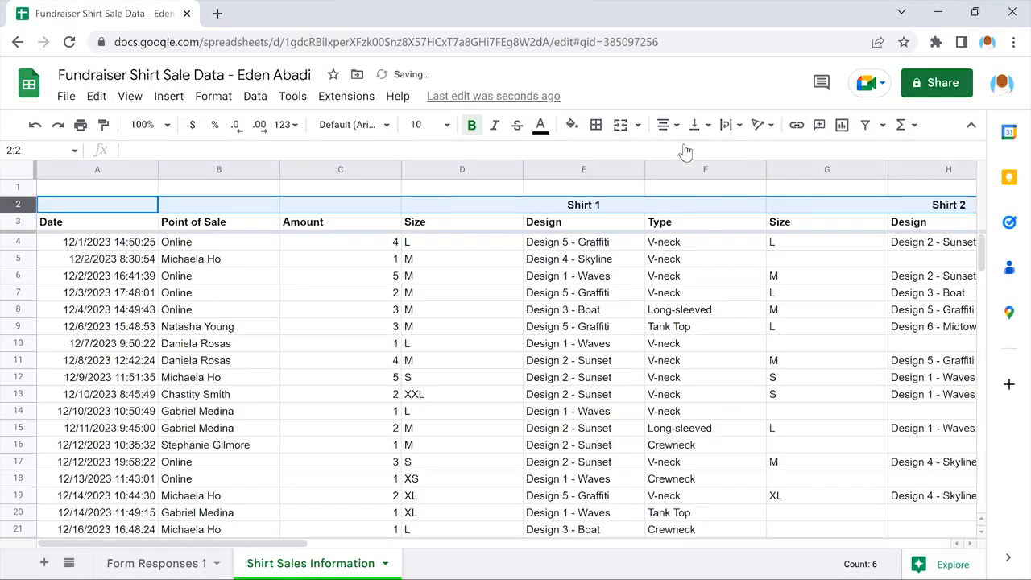
pyautogui.click(94, 207)
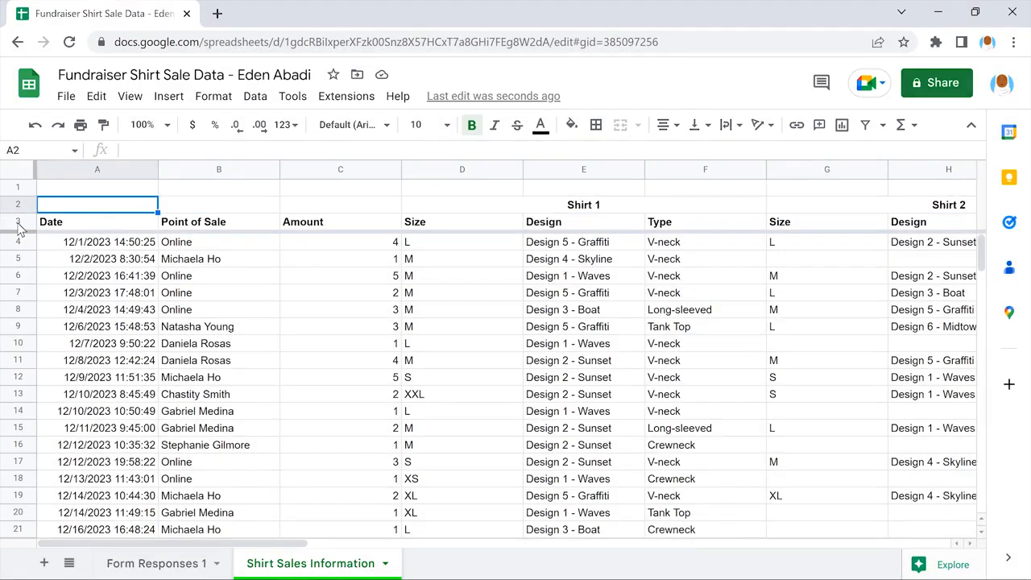
# Step: Center the column headers in row 3 horizontally
pyautogui.click(17, 223)
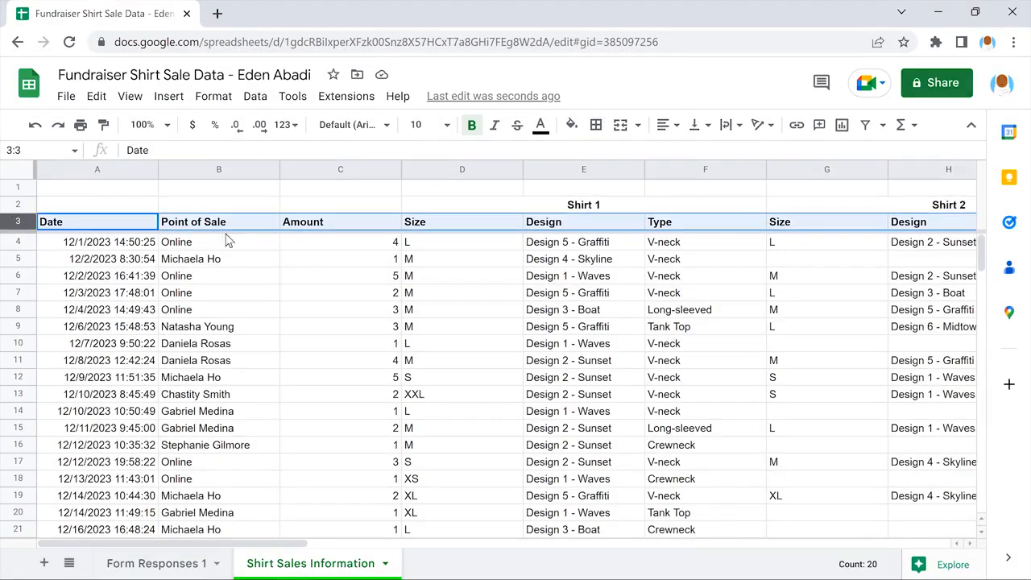
pyautogui.click(667, 122)
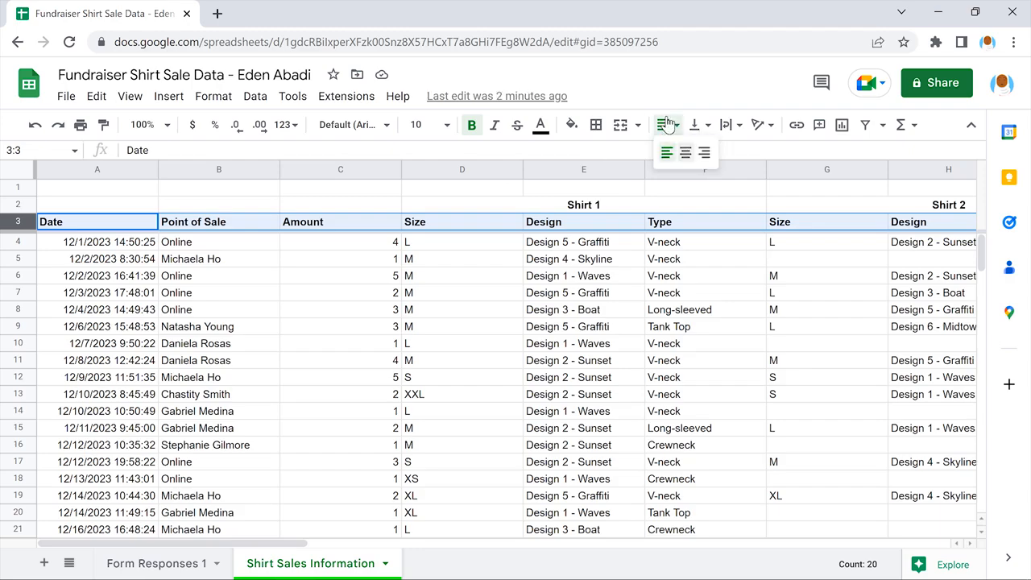
pyautogui.click(685, 152)
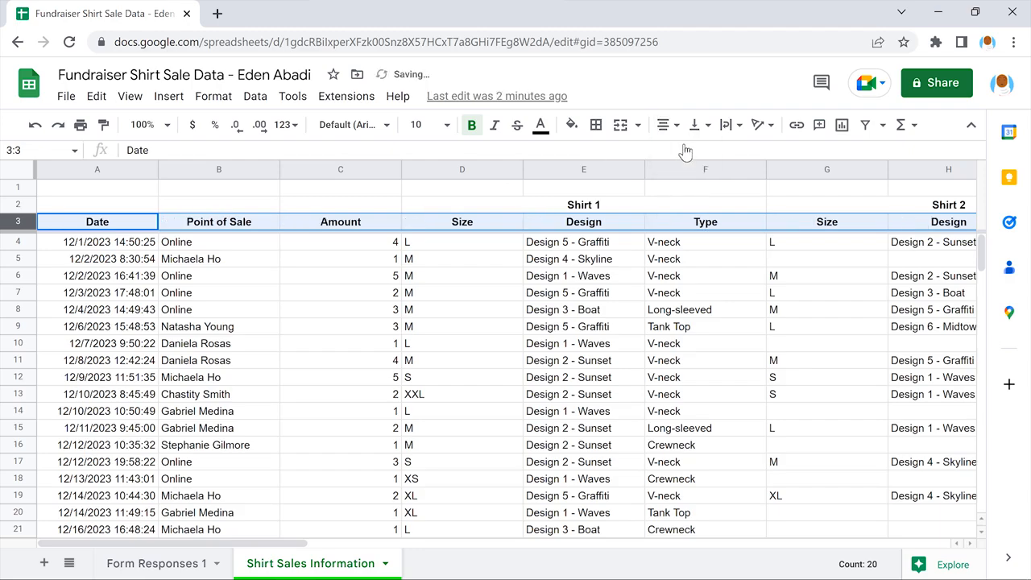
pyautogui.click(703, 189)
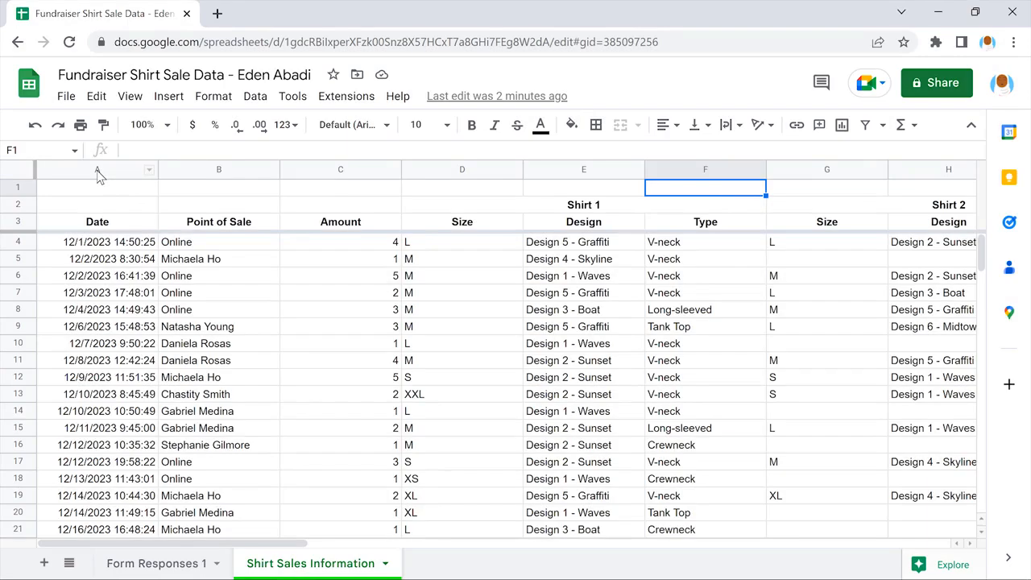
# Step: Apply the Date number format to all of column A and check the dates down the column
pyautogui.click(96, 169)
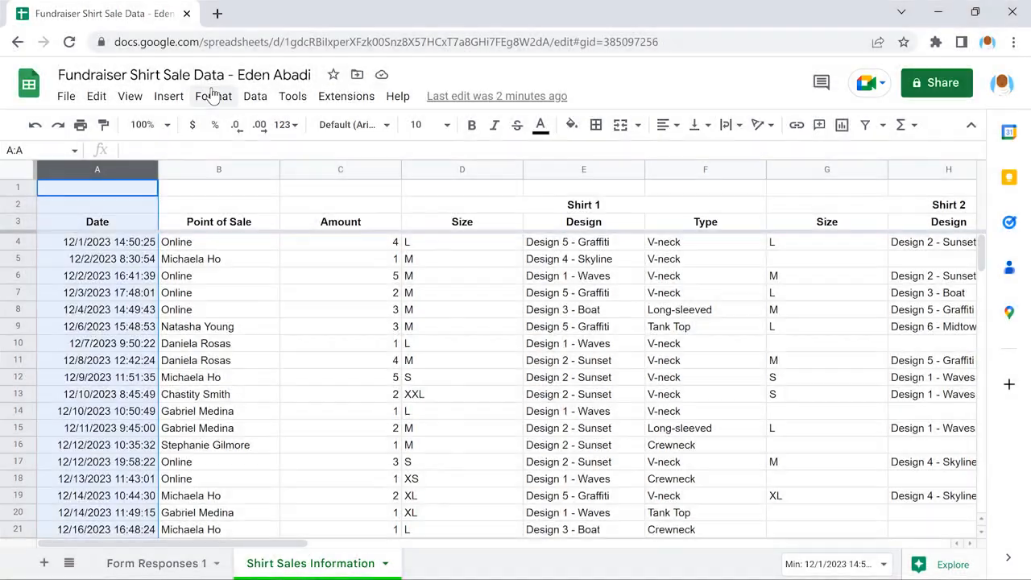
pyautogui.click(212, 96)
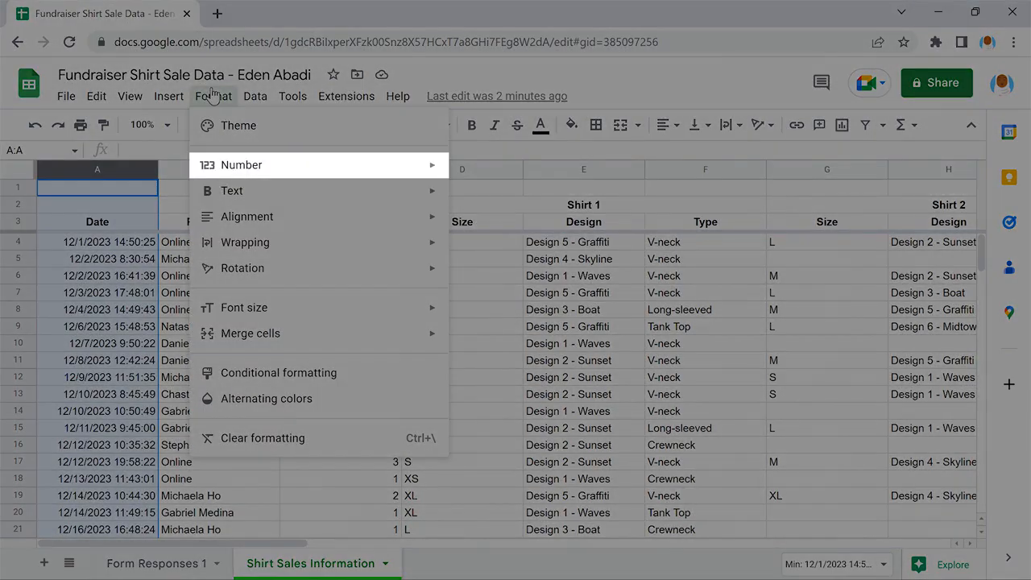
pyautogui.moveTo(318, 165)
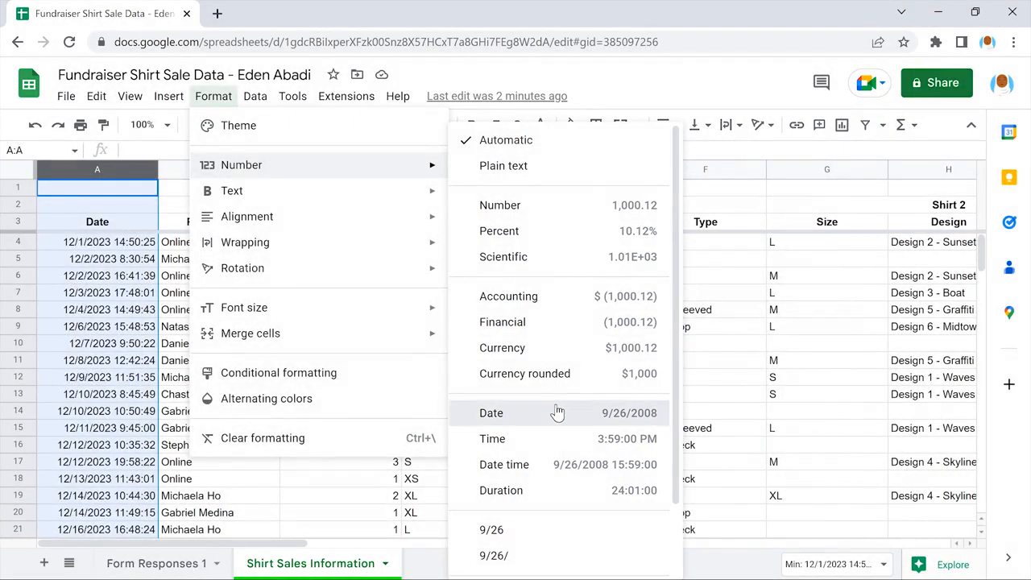
pyautogui.click(556, 413)
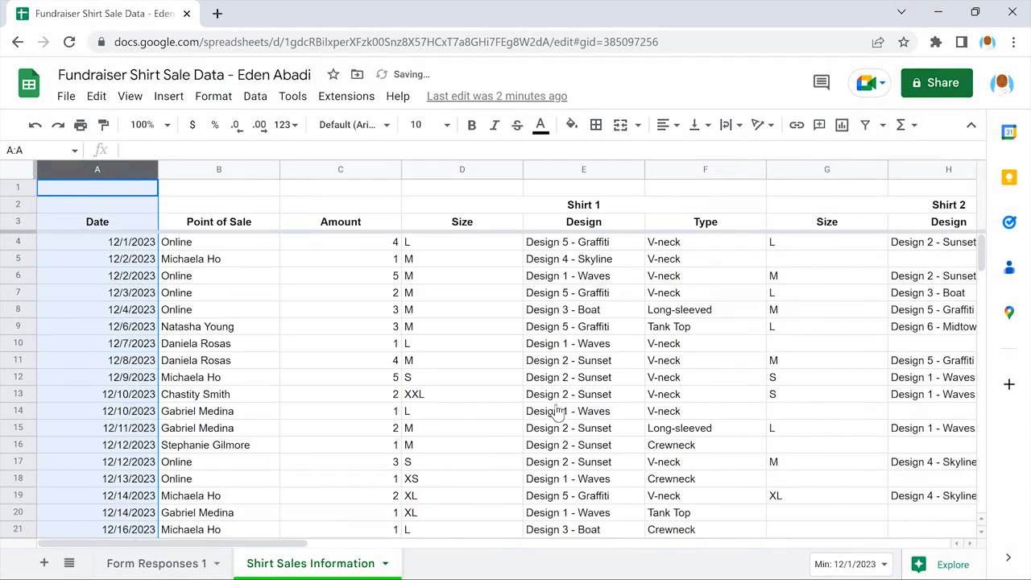
pyautogui.click(96, 187)
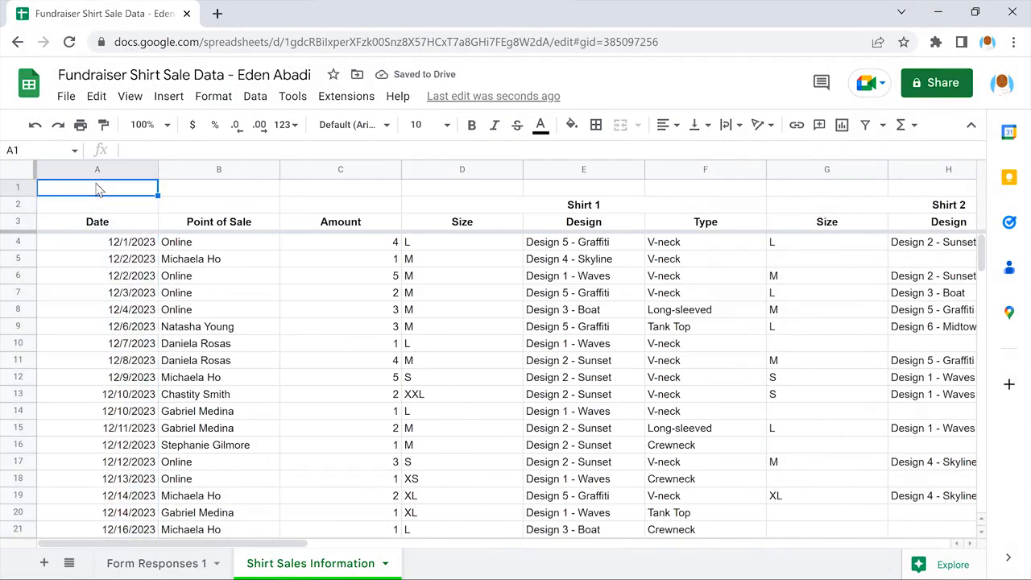
pyautogui.scroll(-5, 96, 188)
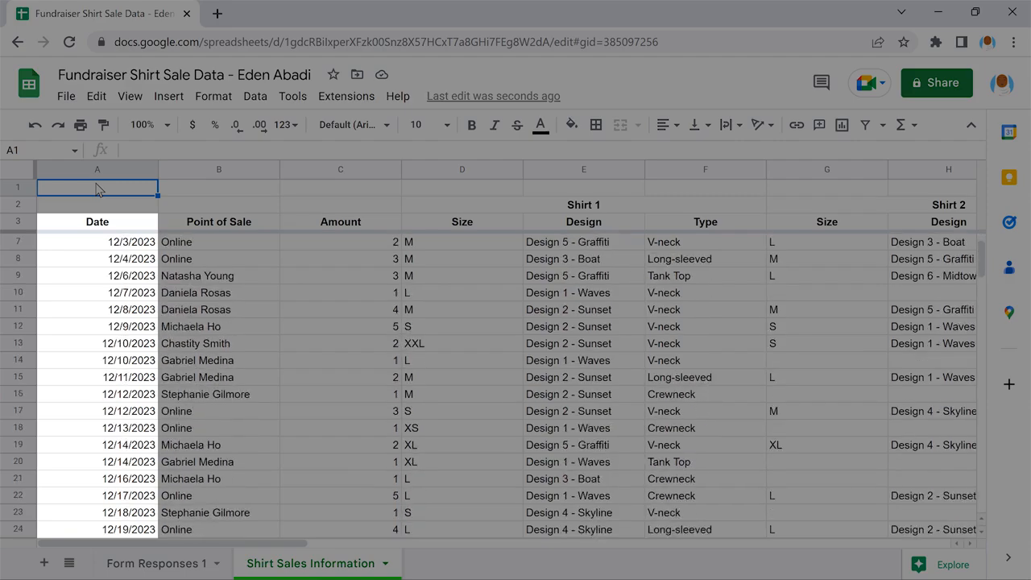
pyautogui.scroll(-1, 96, 187)
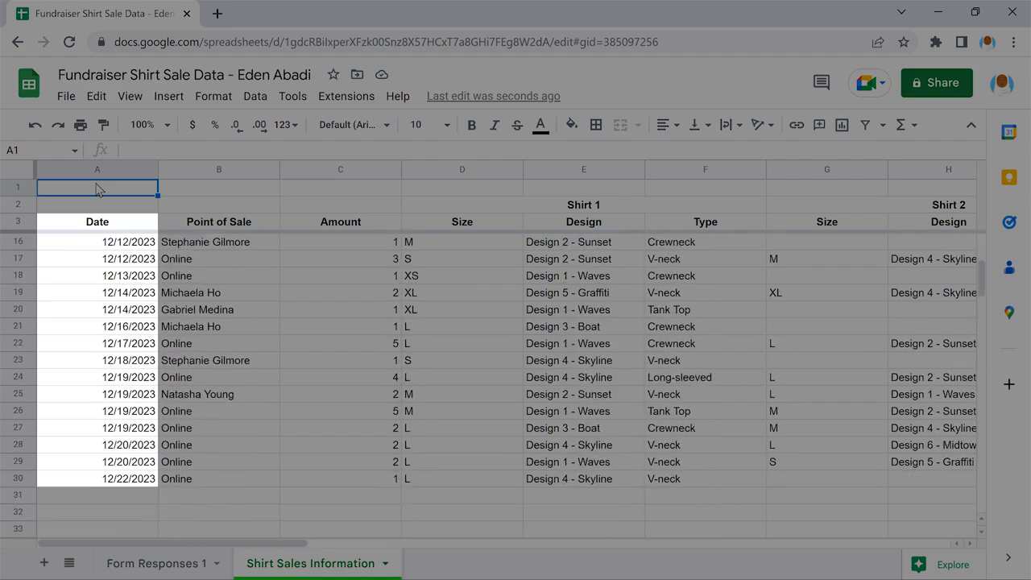
pyautogui.scroll(5, 96, 187)
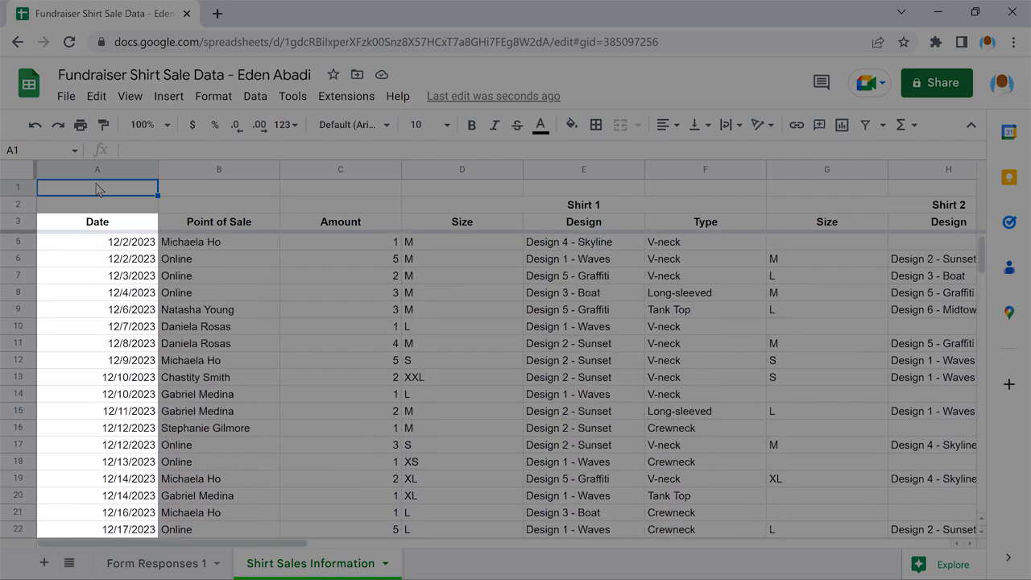